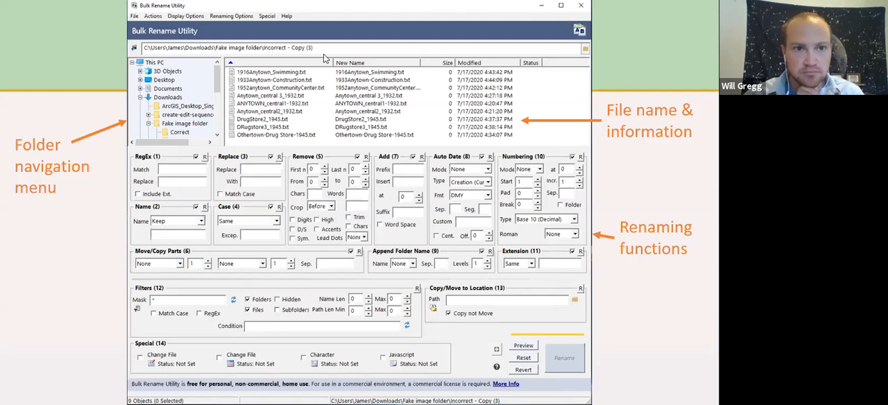
- Exit the slideshow at the Adobe Bridge slide and switch to Bulk Rename Utility
left_click(84, 66)
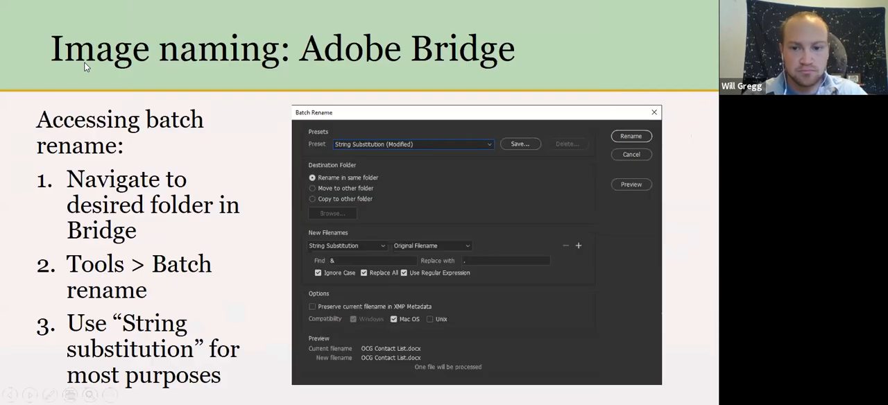
key("Escape")
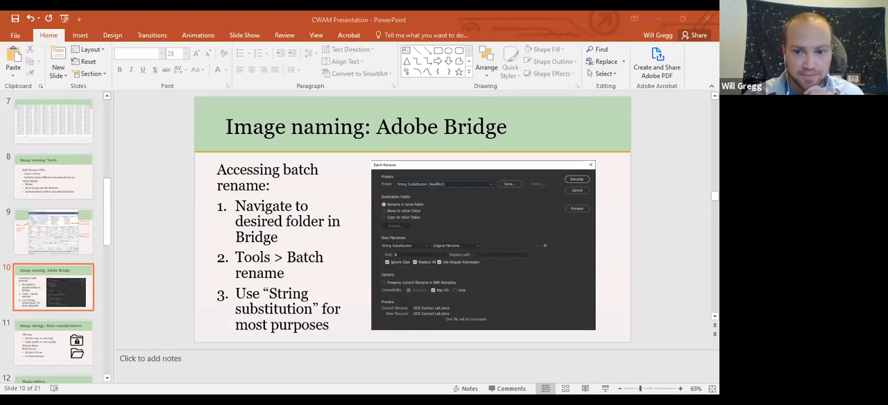
left_click(572, 349)
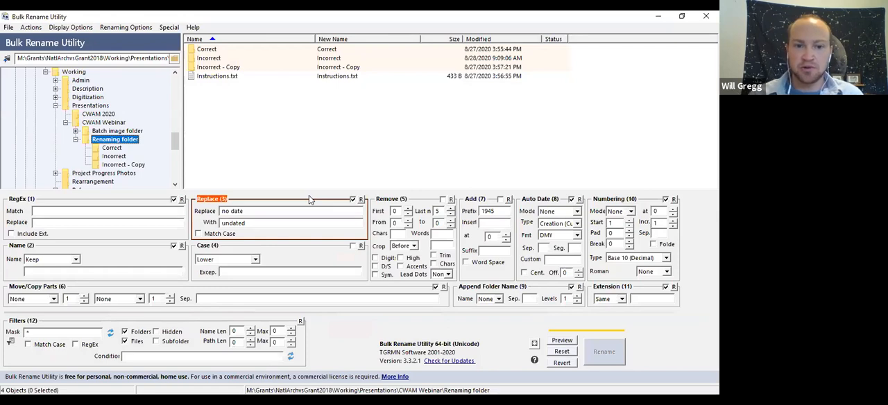
- Disable the Replace rule and clear its "no date" and "undated" texts
left_click(352, 199)
left_click_drag(244, 211, 168, 208)
key("BackSpace")
left_click_drag(247, 223, 179, 222)
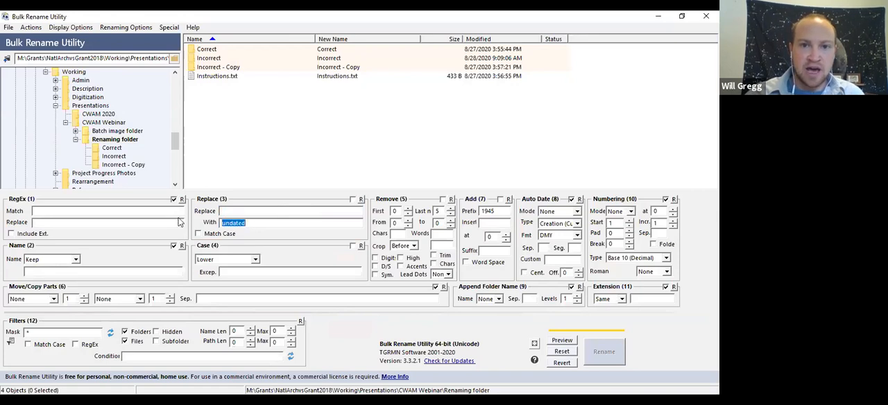
key("BackSpace")
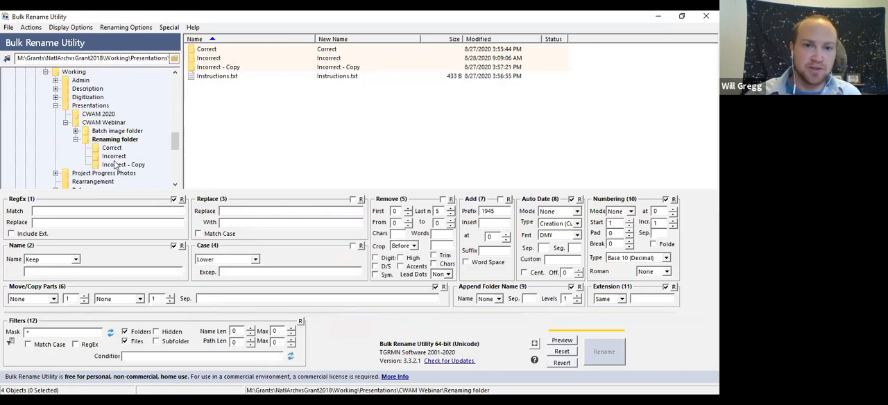
- Open the Incorrect - Copy folder and enable replacing "-" with "_" for all ten image files
double_click(217, 58)
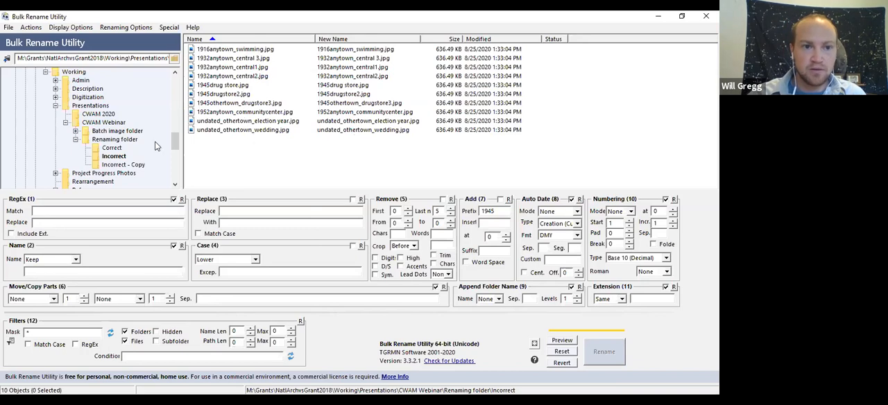
left_click(123, 164)
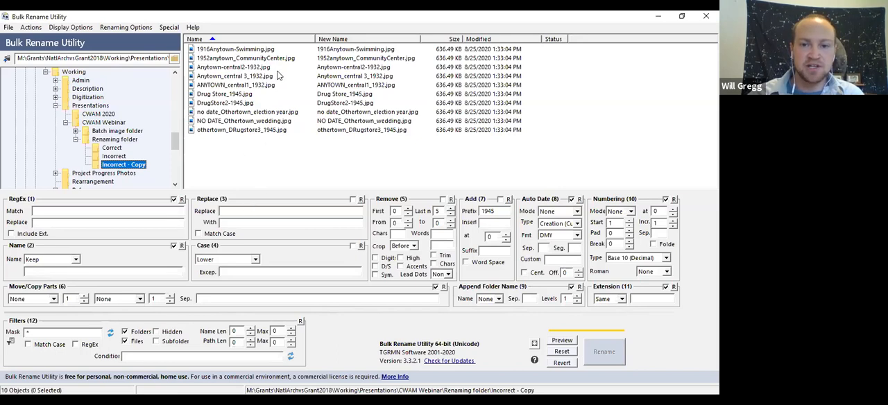
left_click(353, 199)
type("-")
key("Tab")
type("_")
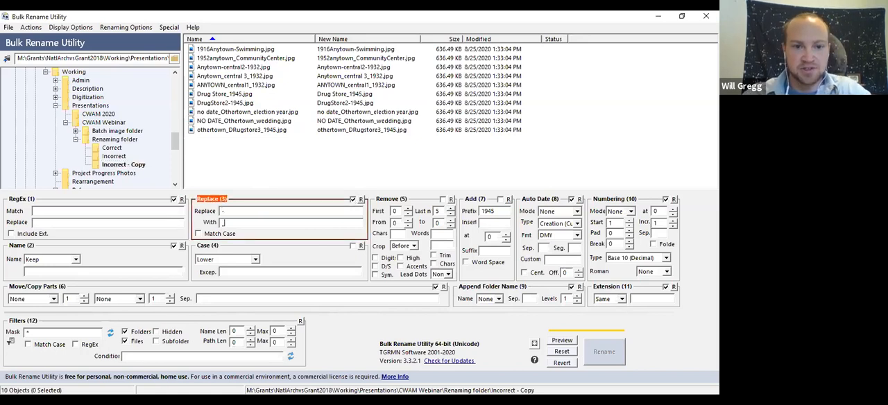
left_click(252, 50)
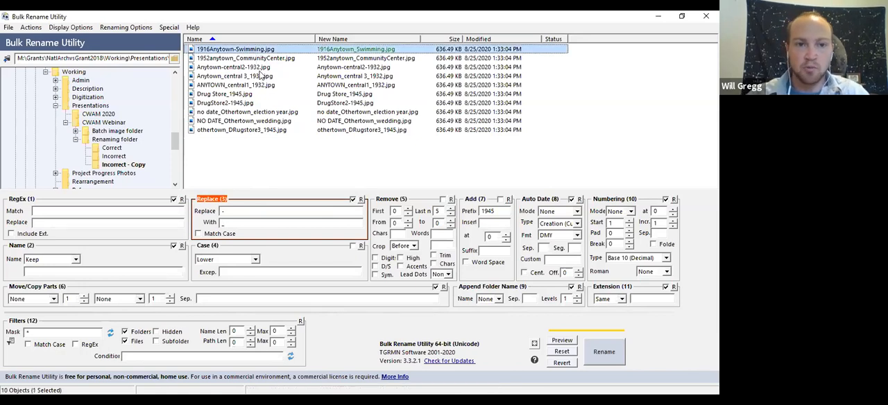
left_click(271, 132, "shift")
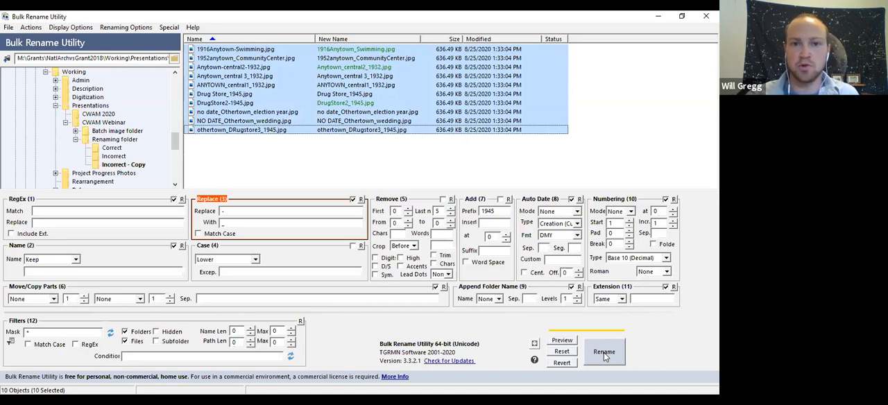
- Enable the Case rule with the Lower option for the selected files
left_click(255, 259)
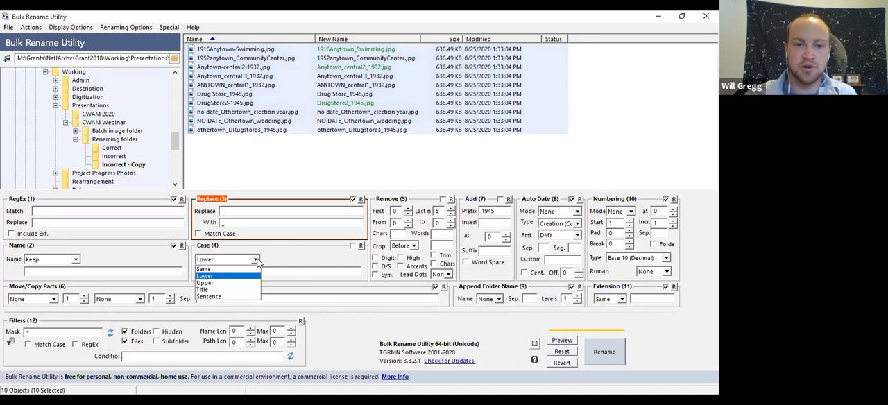
left_click(279, 261)
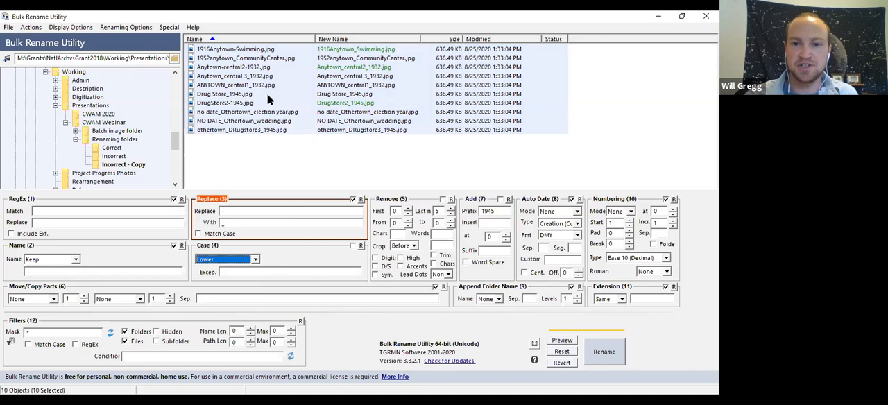
left_click(253, 259)
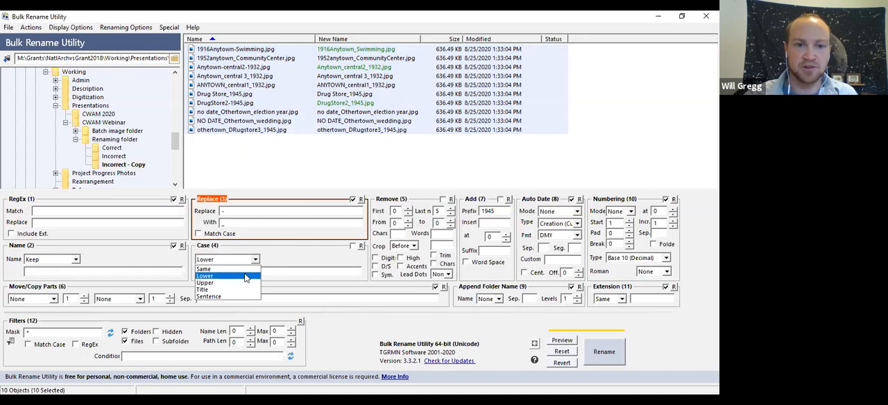
left_click(245, 276)
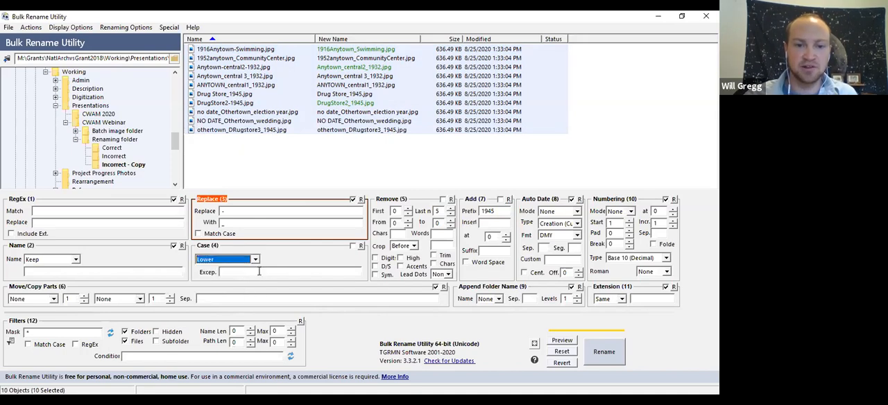
left_click(353, 246)
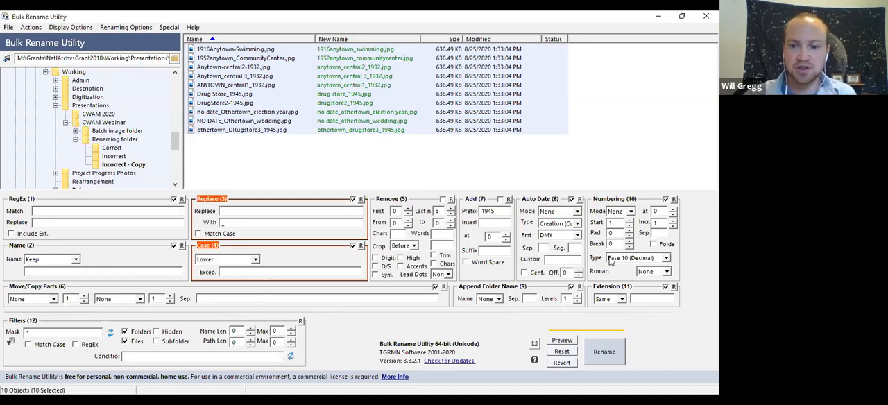
- Preview the new names and rename all ten selected files with the Replace and Case rules
left_click(615, 354)
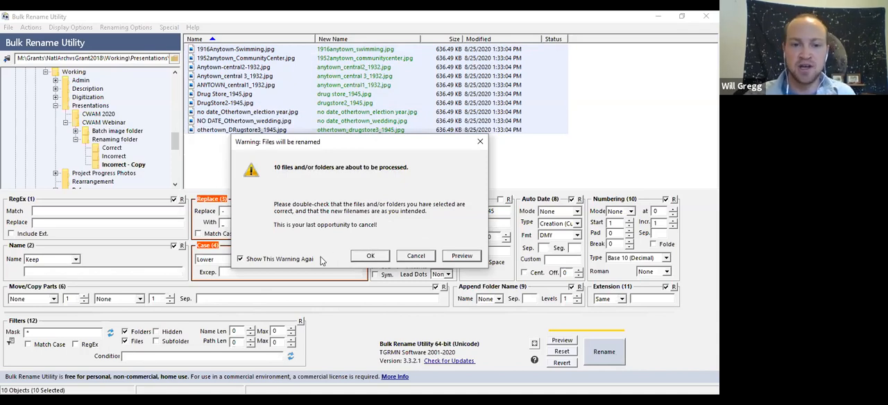
left_click(298, 260)
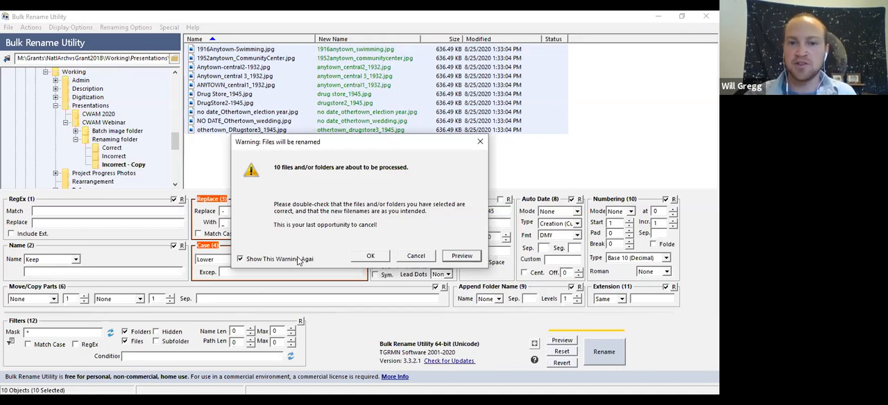
left_click(463, 256)
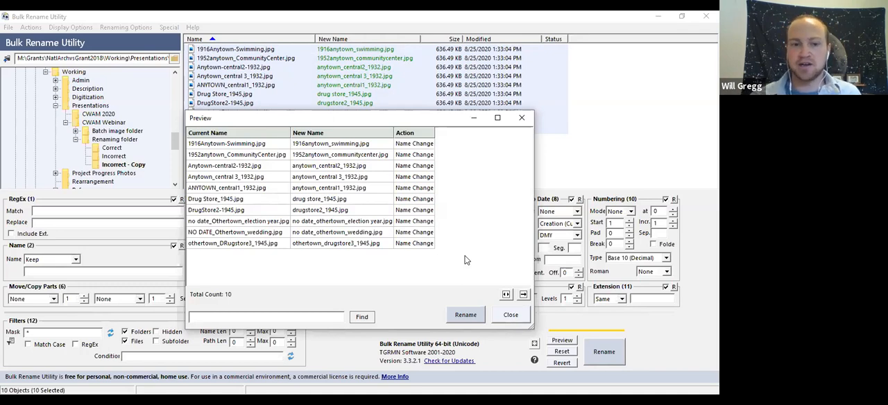
left_click(270, 319)
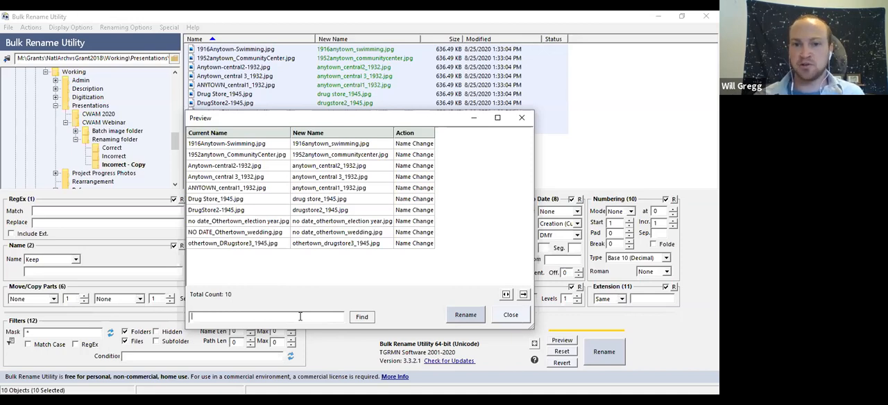
left_click(464, 315)
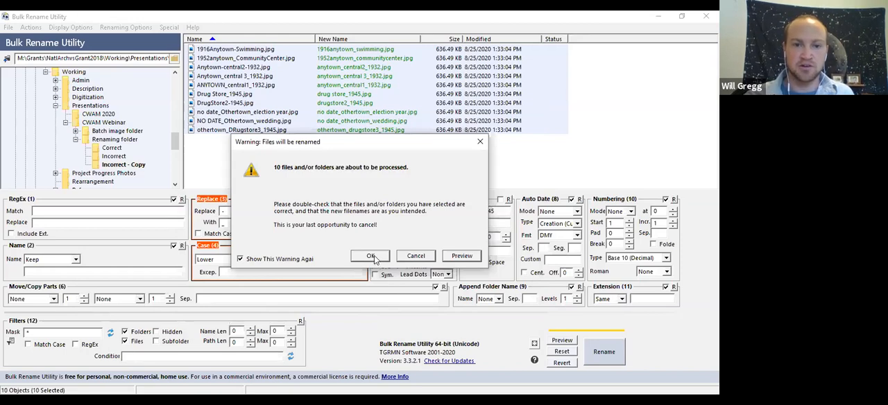
left_click(371, 256)
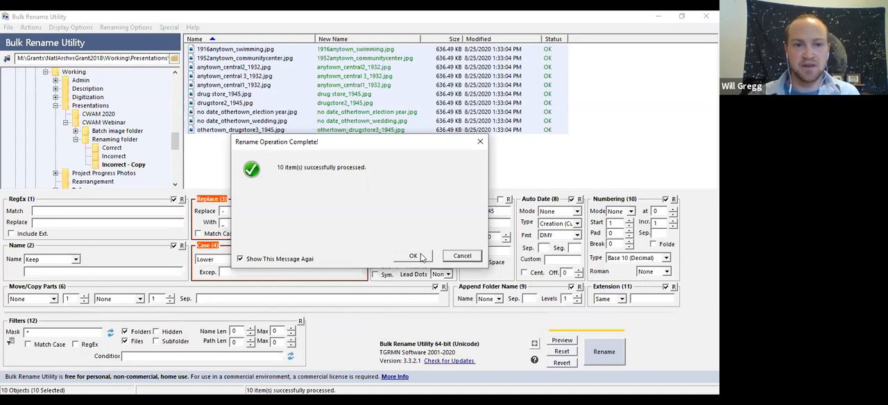
left_click(419, 256)
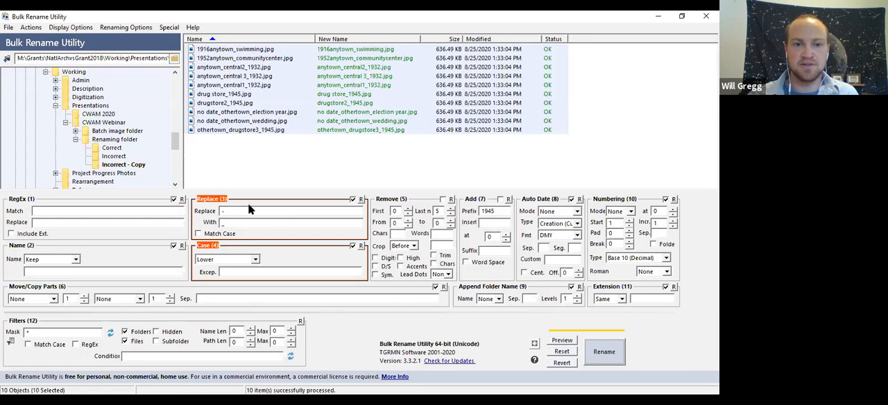
- Clear both Replace texts and disable the Replace and Case rules
left_click_drag(239, 211, 192, 212)
key("Delete")
left_click_drag(256, 225, 201, 227)
key("Delete")
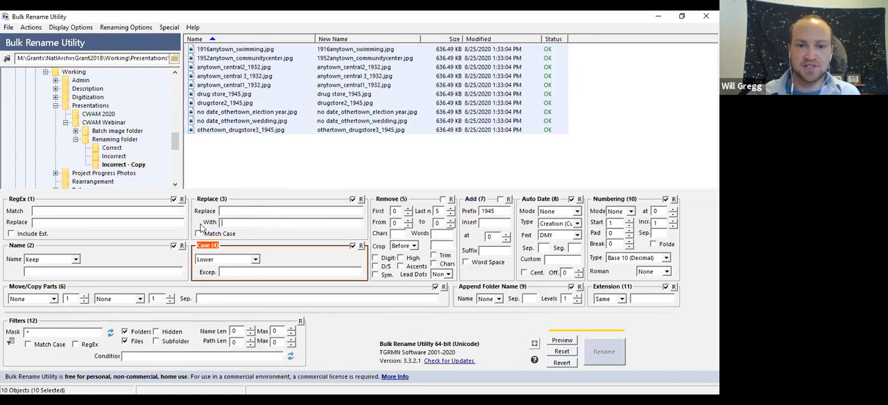
left_click(352, 245)
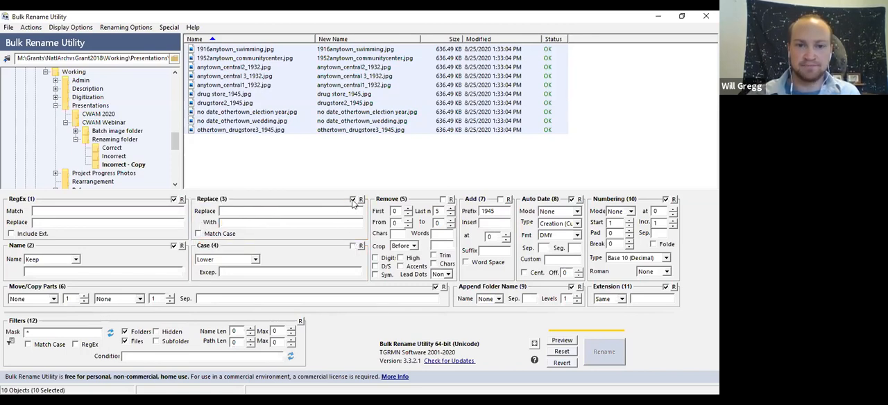
left_click(353, 200)
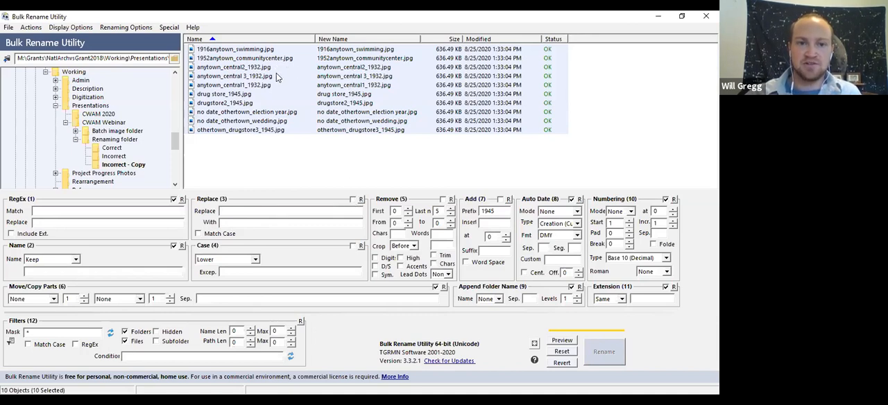
- Select the three anytown_central 1932 files and enable the Add rule with the prefix 1932
left_click(274, 156)
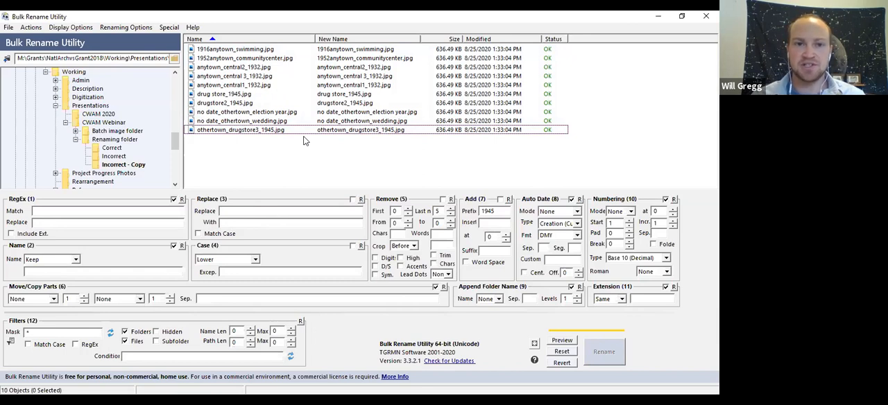
left_click(265, 67)
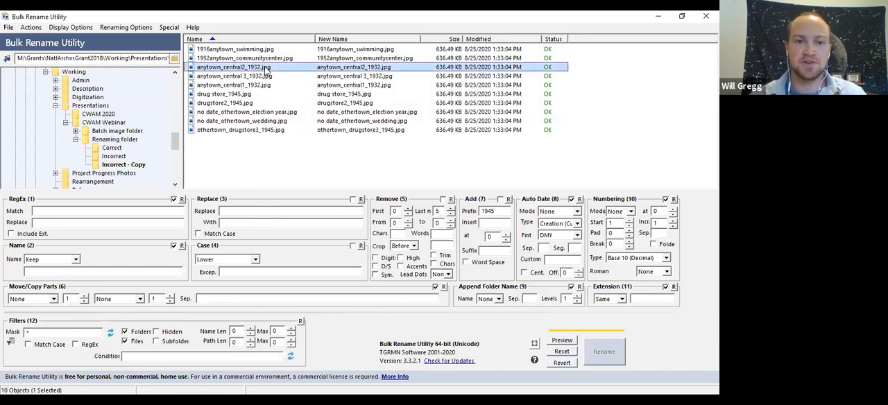
left_click(265, 85)
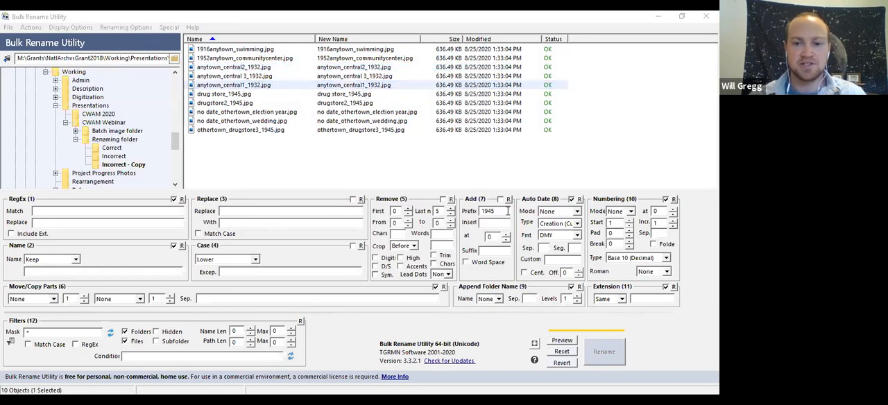
left_click(268, 68, "shift")
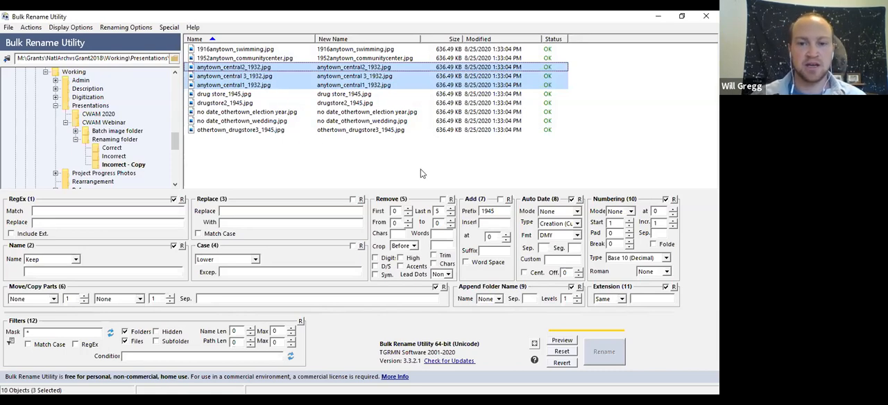
double_click(494, 210)
key("Delete")
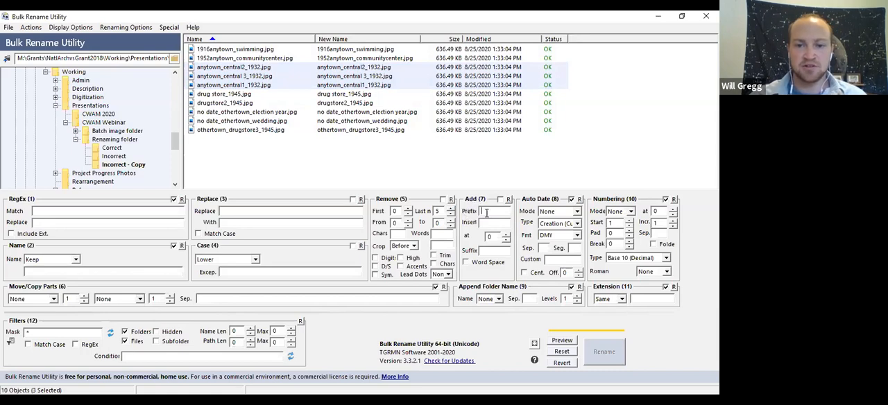
type("1932")
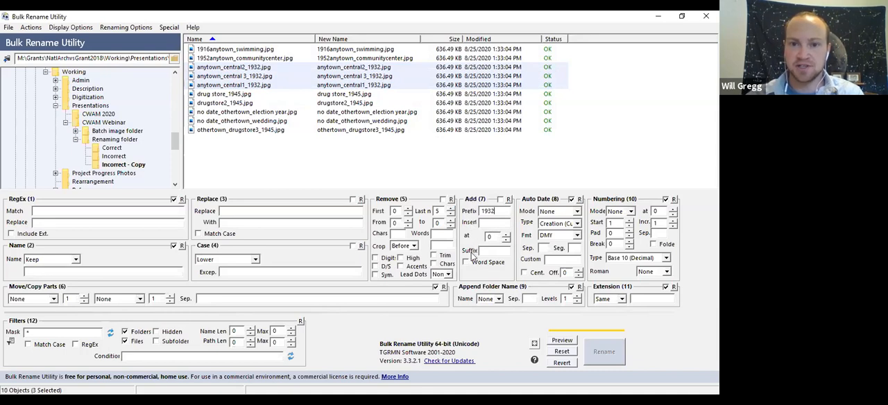
left_click(500, 200)
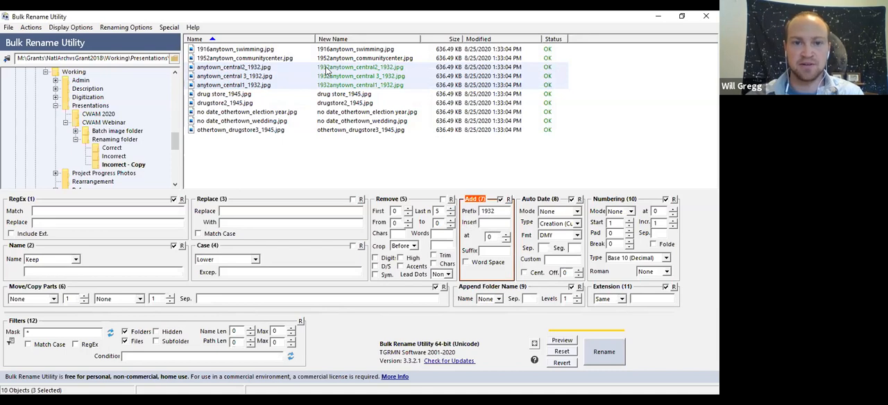
- Rename the three anytown_central files with the added prefix
left_click(602, 351)
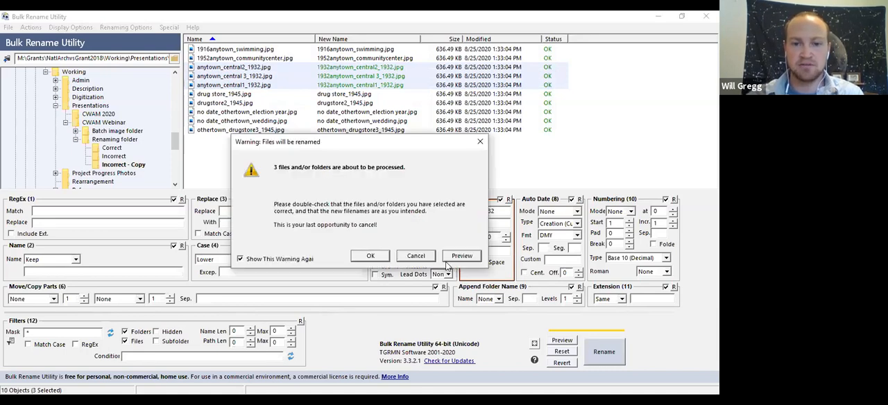
left_click(371, 256)
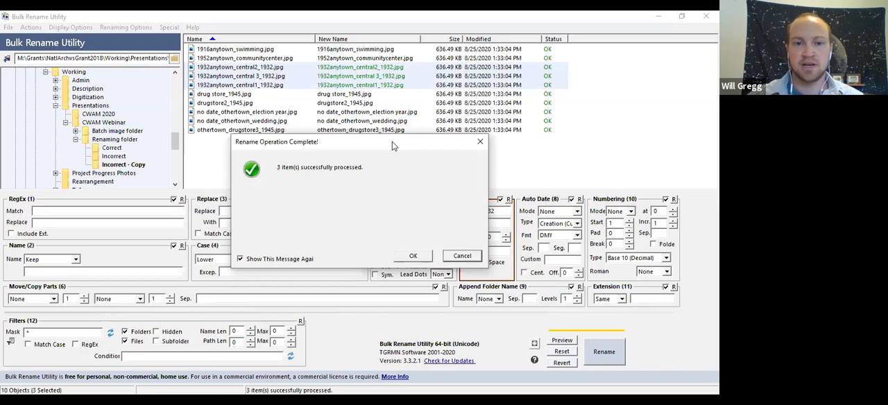
left_click(413, 258)
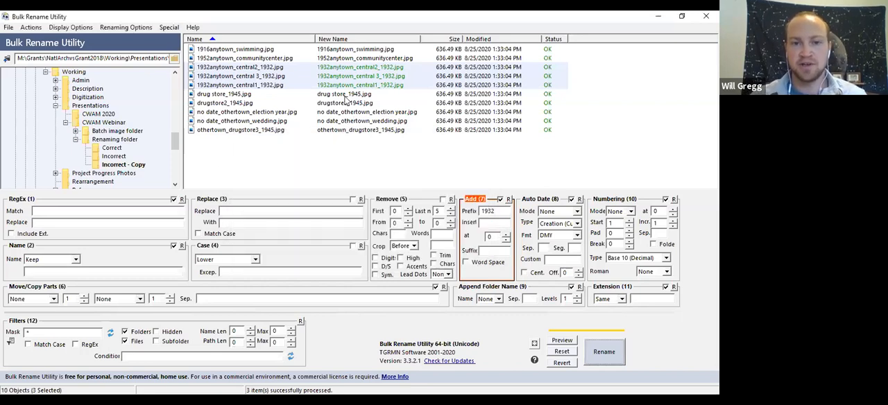
- Select the three drugstore 1945 files, including the othertown one, and set the Add rule's prefix to 1945
left_click(345, 97)
left_click(345, 104, "ctrl")
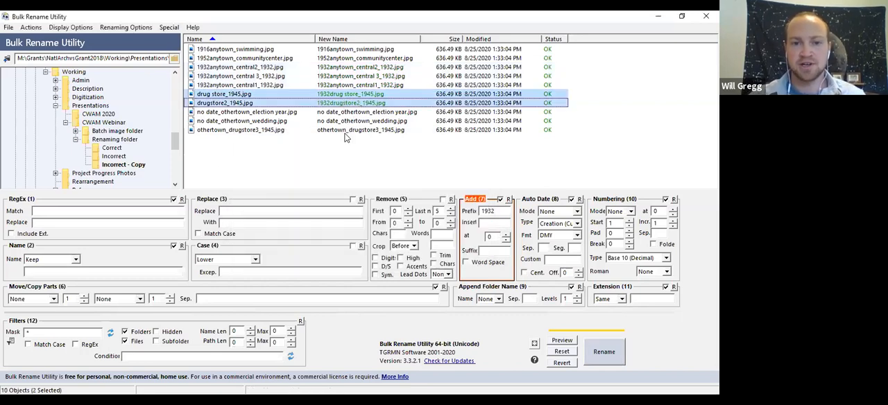
left_click(344, 133, "ctrl")
left_click_drag(497, 210, 447, 208)
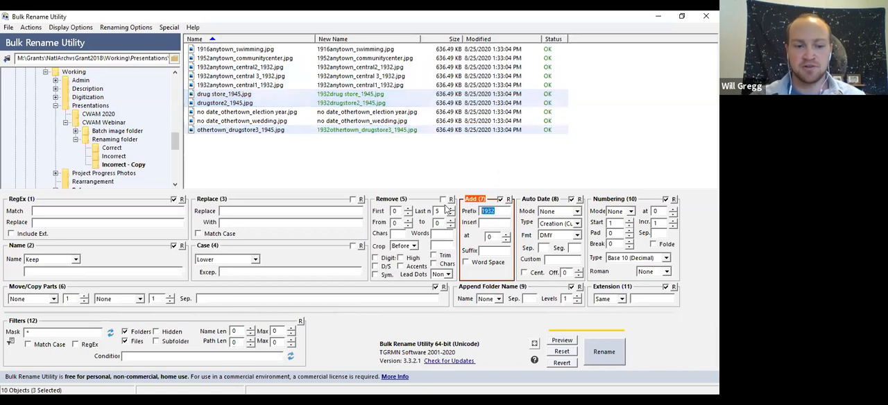
type("1945")
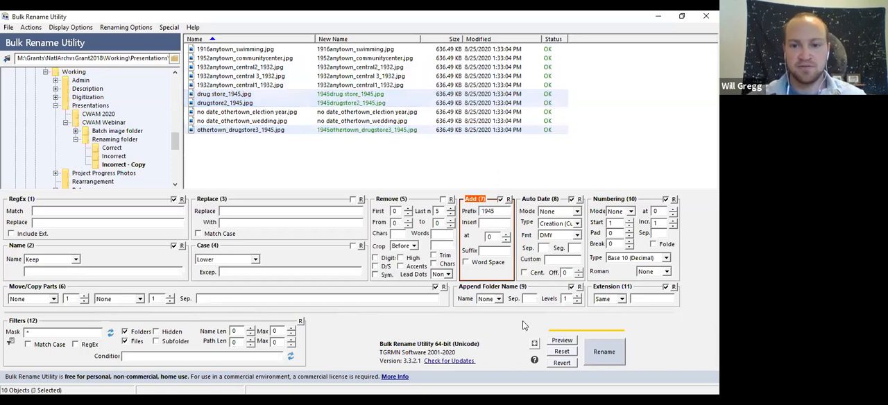
- Rename the three selected drugstore files with the added prefix and clear the selection
left_click(601, 351)
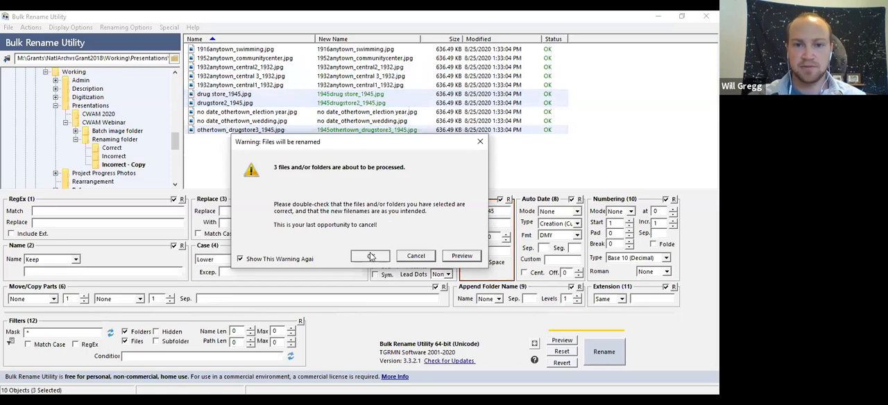
left_click(369, 255)
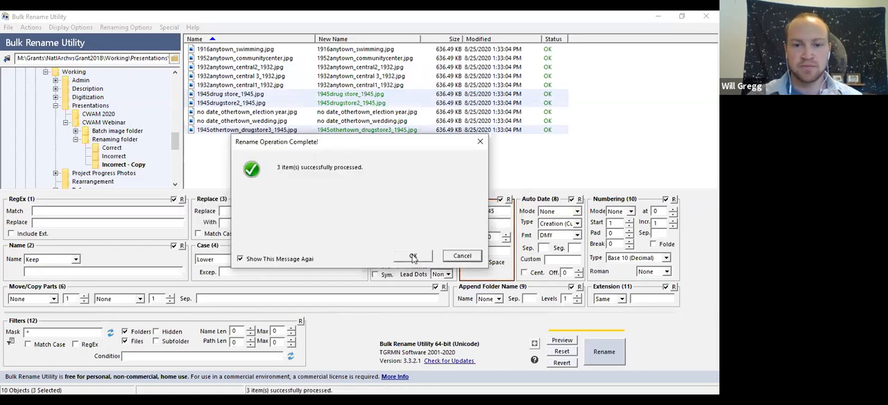
left_click(409, 256)
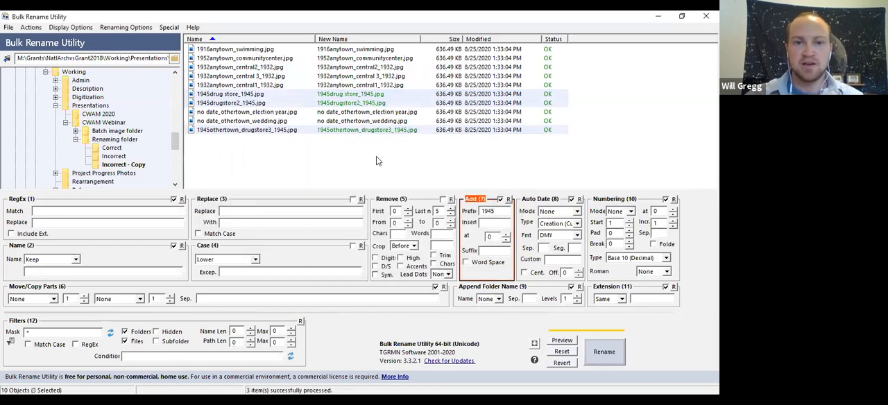
left_click(376, 159)
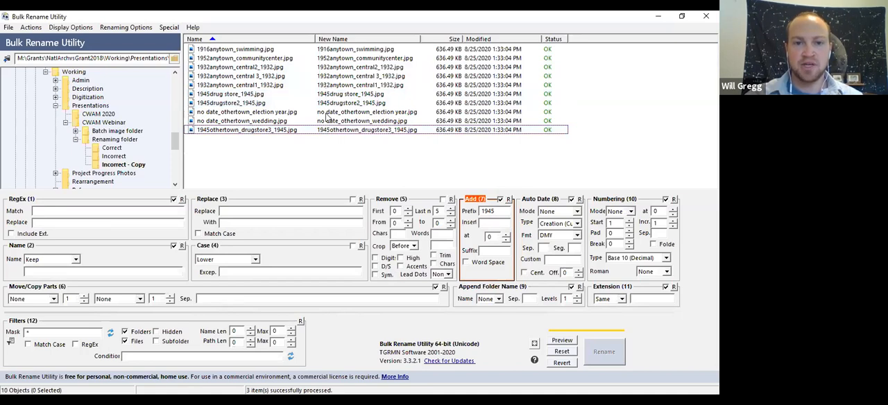
- Select the six anytown_central and drugstore files that still end in a year and disable the Add rule
left_click(381, 70)
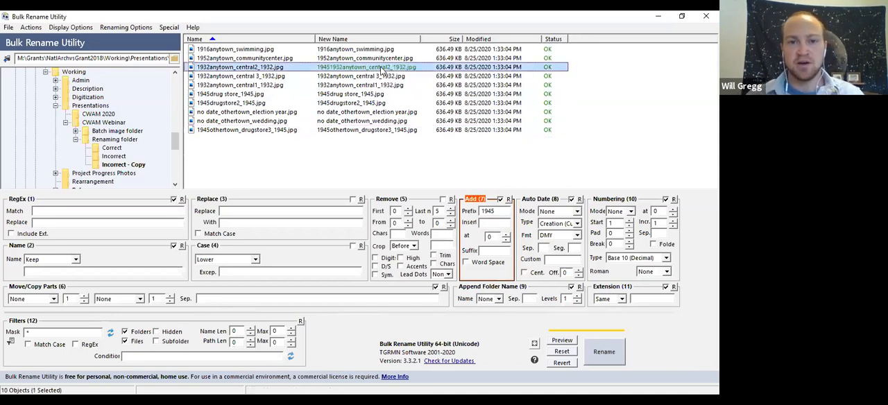
left_click(379, 103, "shift")
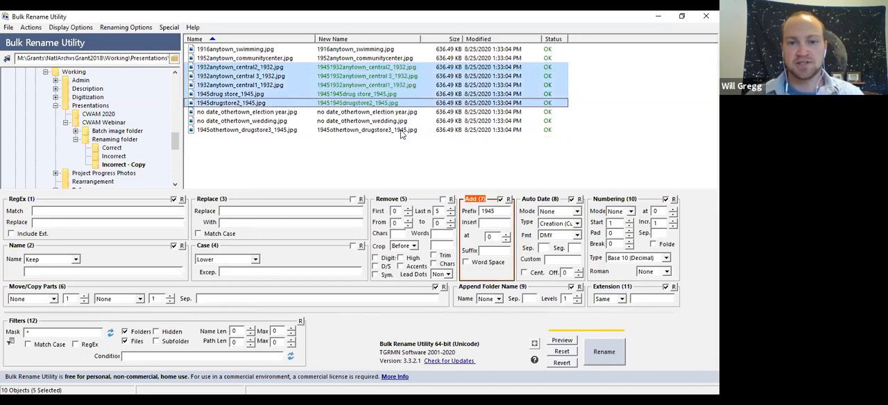
left_click(401, 131, "ctrl")
left_click(500, 199)
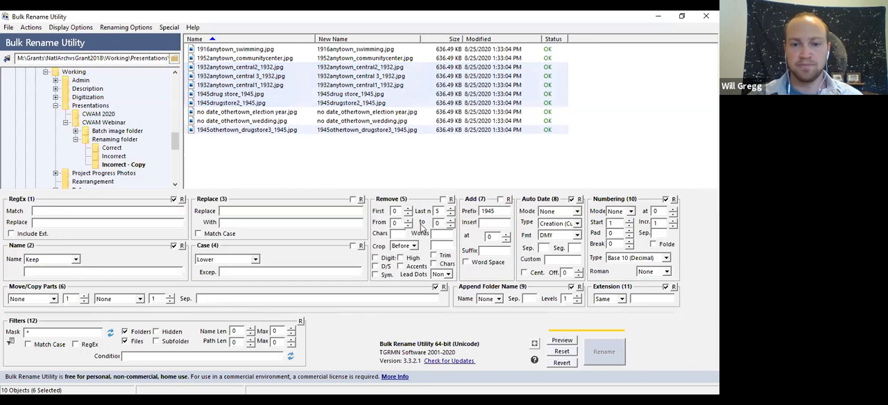
- Enable the Remove rule and set it to strip the last 5 characters from the selected names
left_click(440, 212)
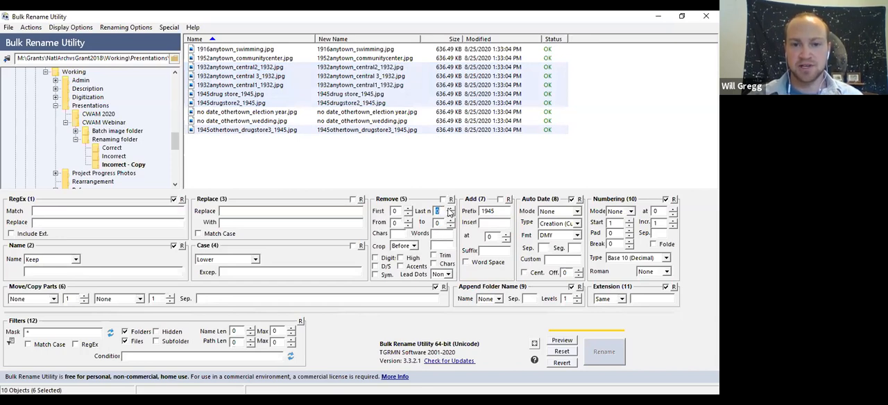
left_click(442, 199)
left_click(451, 208)
left_click(451, 208)
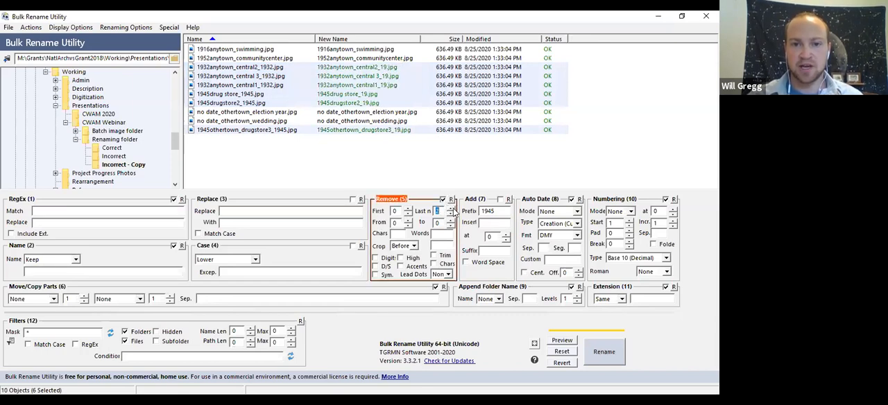
left_click(451, 209)
left_click(451, 208)
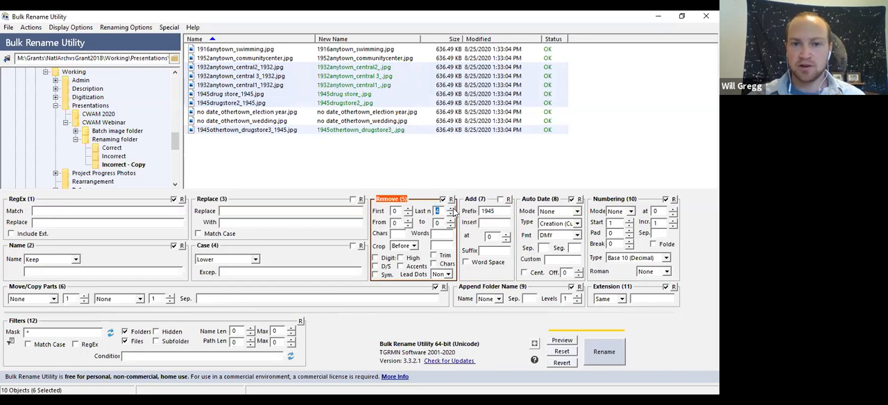
left_click(451, 208)
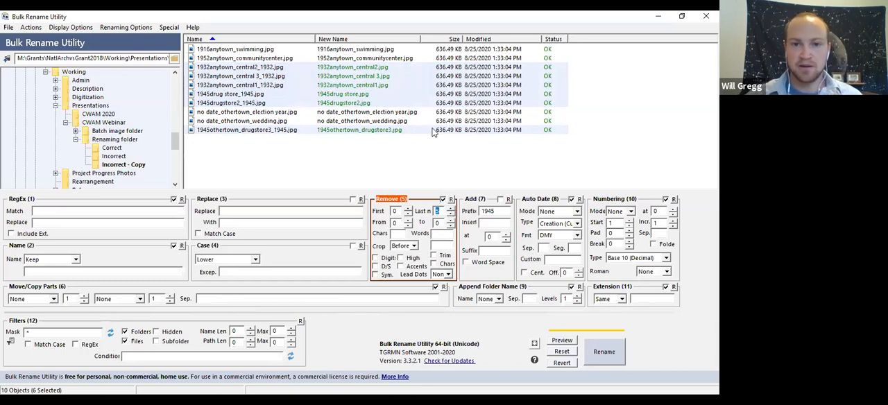
- Rename the six selected files to drop their trailing underscore and year
left_click(608, 358)
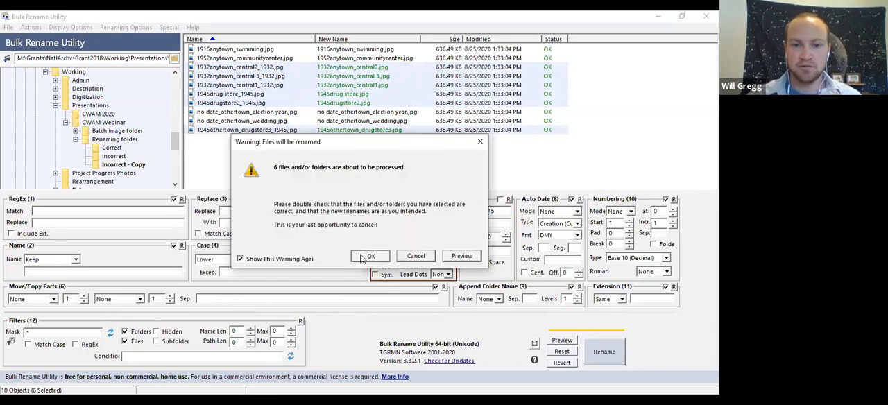
key("Return")
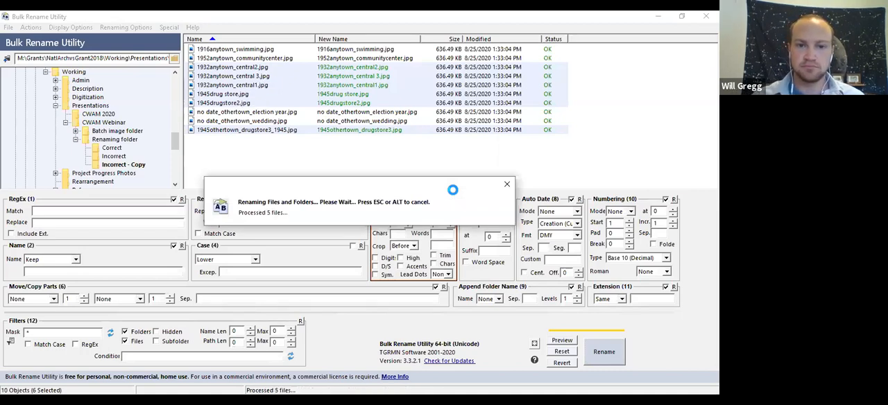
key("Return")
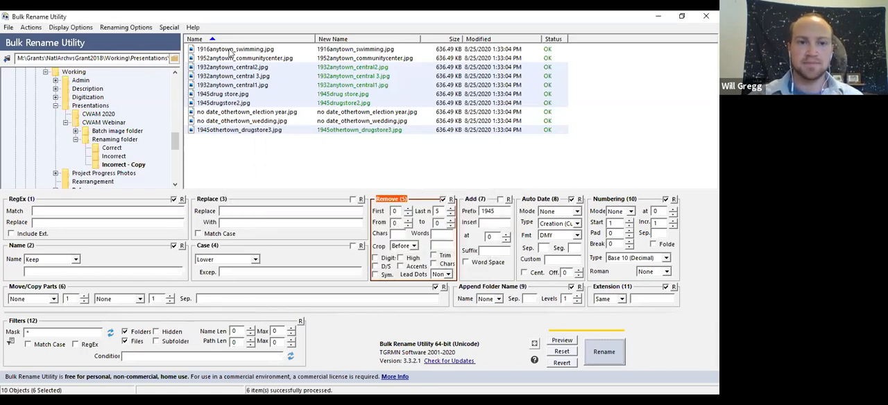
- Re-sort the file list by name in ascending order and clear the file selection
left_click(219, 40)
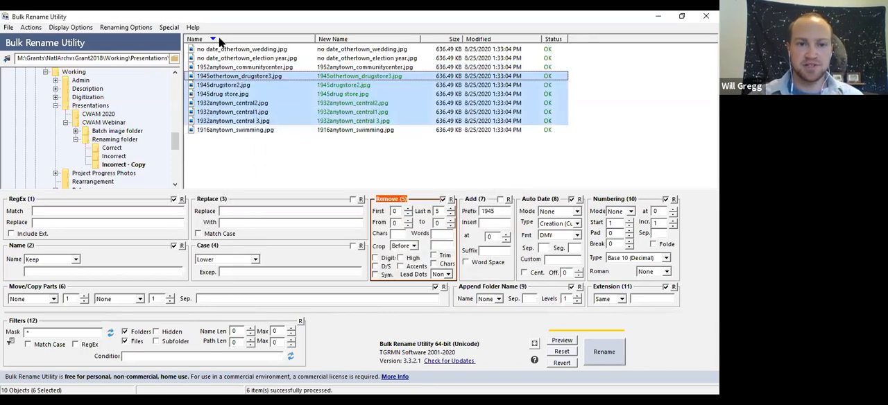
left_click(219, 40)
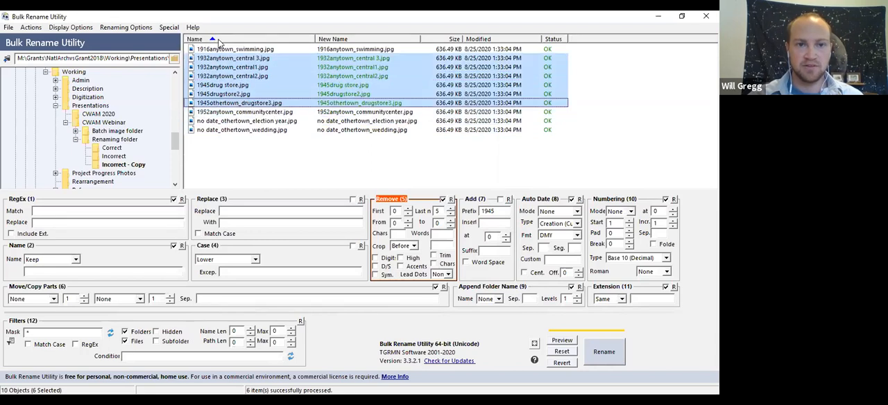
left_click(260, 121)
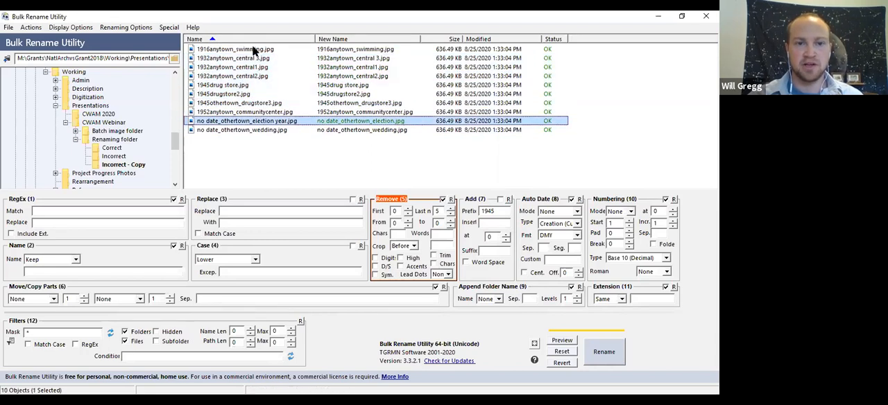
left_click(255, 155)
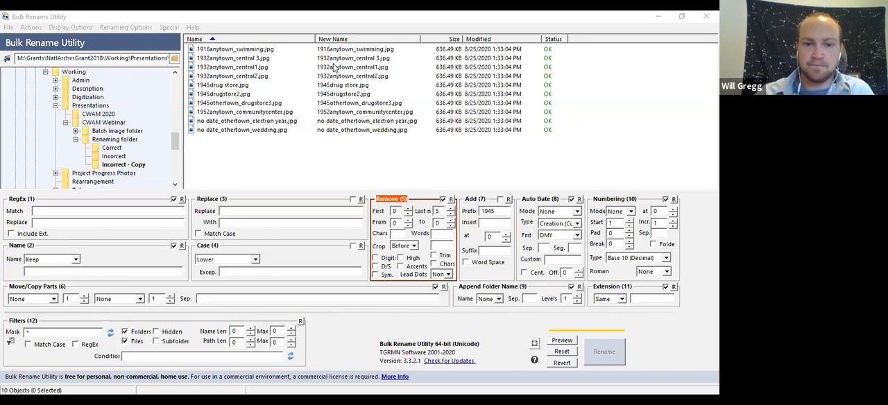
- Switch to the CWAM Presentation in PowerPoint and start the slide show from the current Adobe Bridge slide
key("alt+Tab")
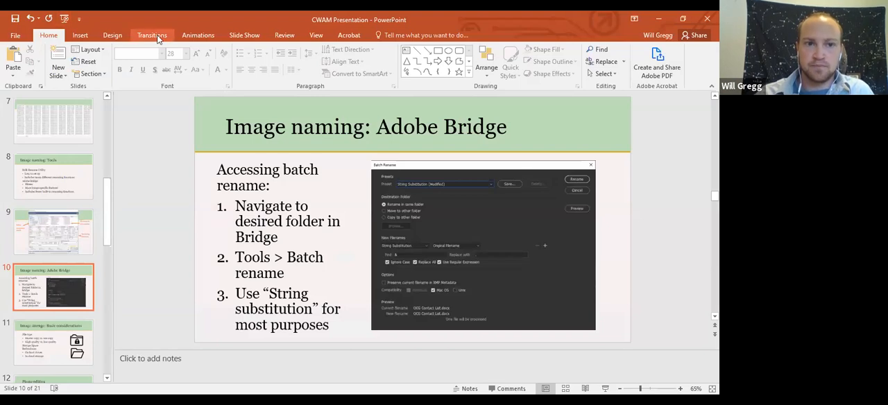
left_click(244, 35)
left_click(67, 54)
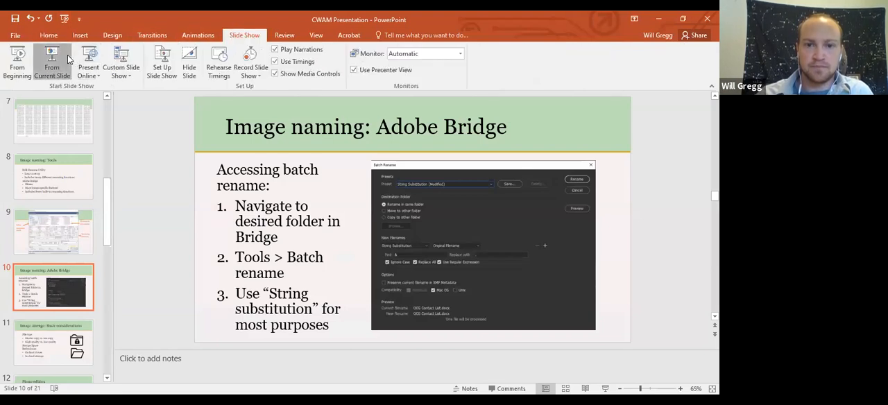
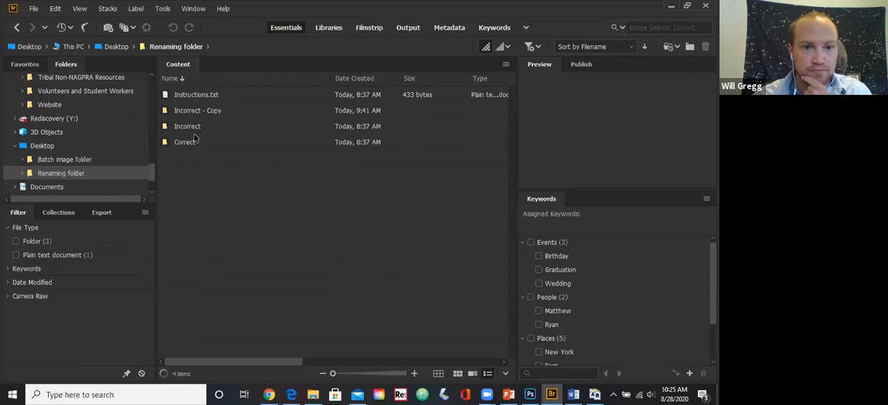
- Open the Incorrect folder and start a batch rename of the three Anytown central 1932 images
double_click(197, 127)
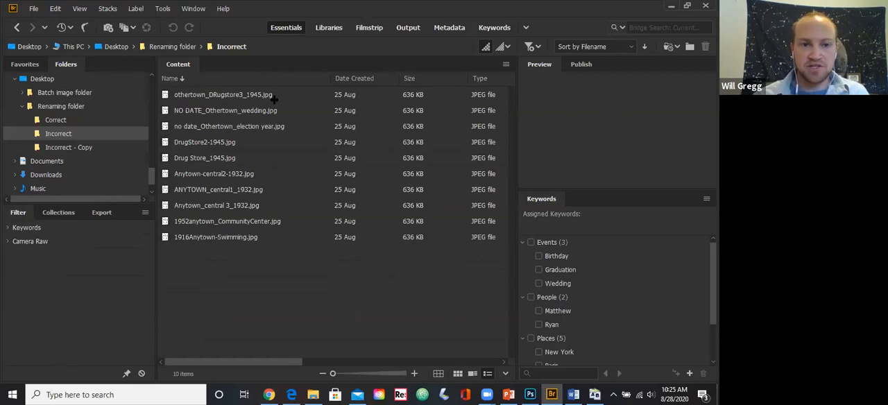
left_click(162, 9)
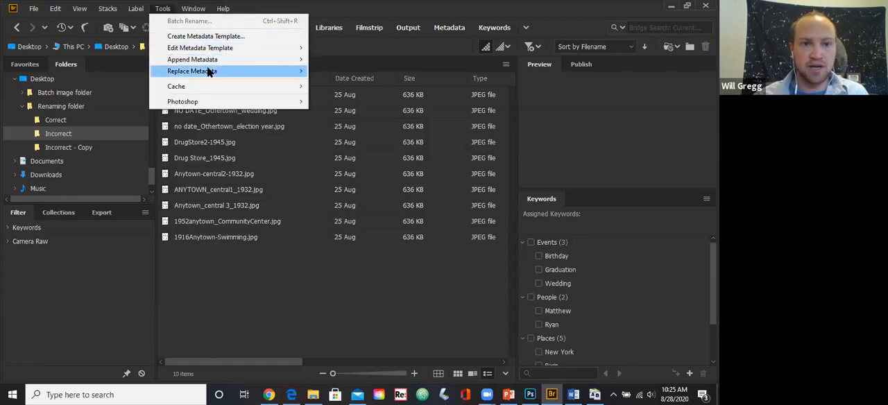
left_click(237, 172)
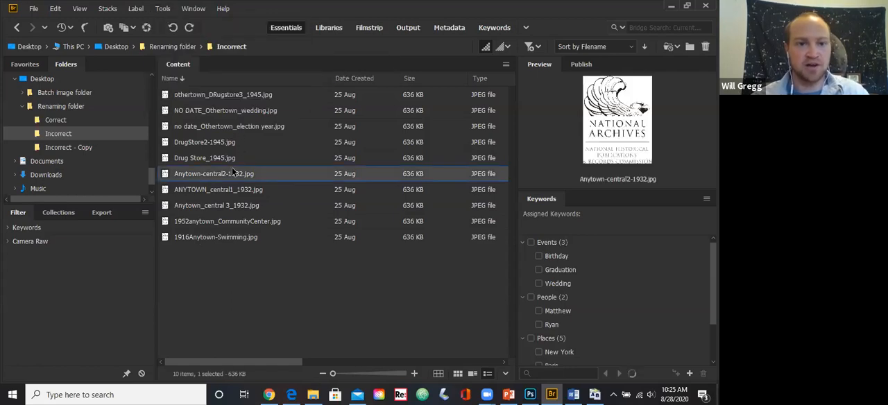
left_click(232, 142)
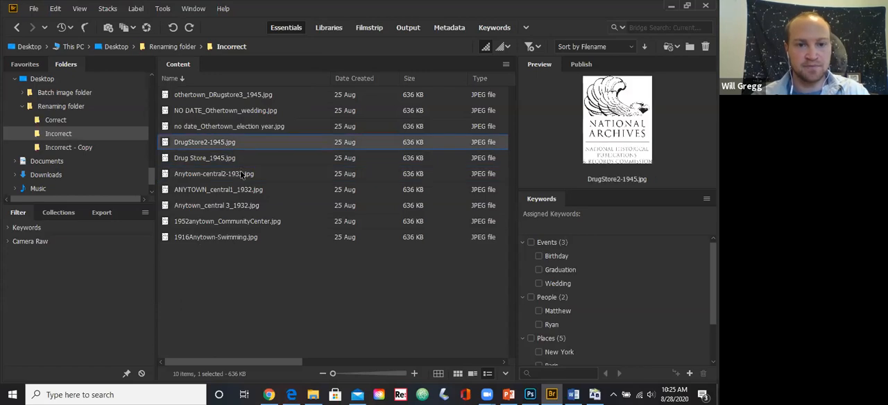
left_click(217, 175)
left_click(205, 206, "shift")
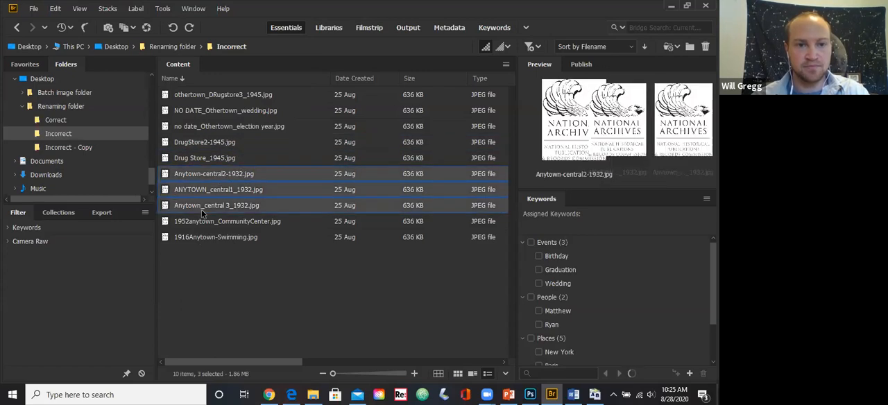
left_click(162, 8)
left_click(176, 22)
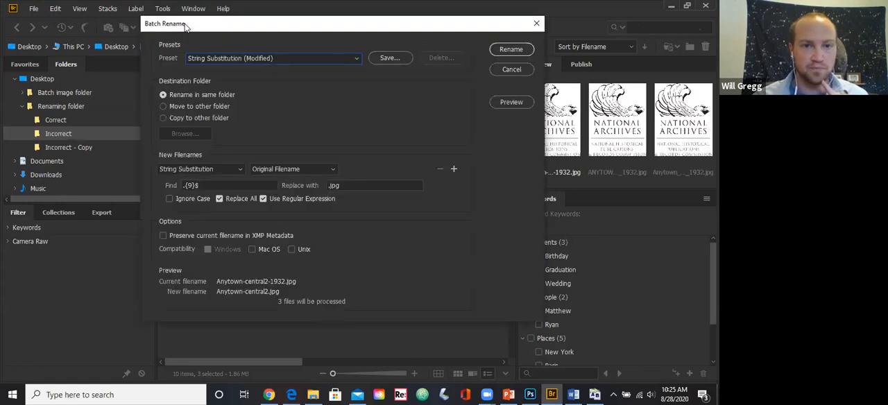
- Replace the old string substitution pattern so it finds Anytown and substitutes Denver
left_click_drag(221, 185, 145, 189)
key("BackSpace")
left_click_drag(358, 187, 326, 187)
key("BackSpace")
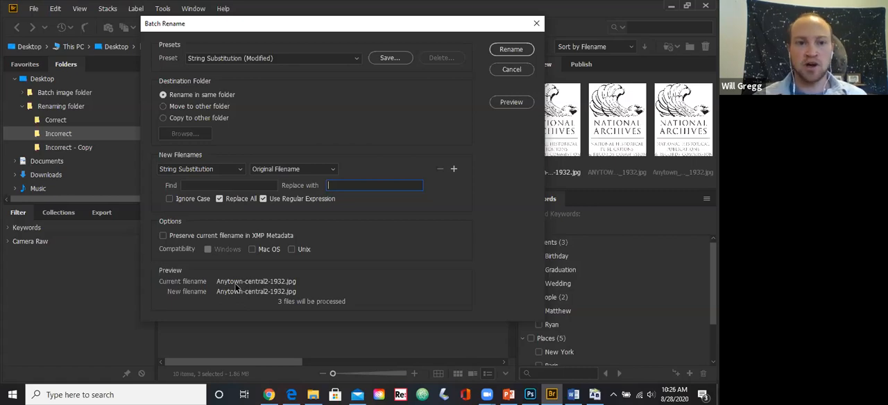
left_click(213, 185)
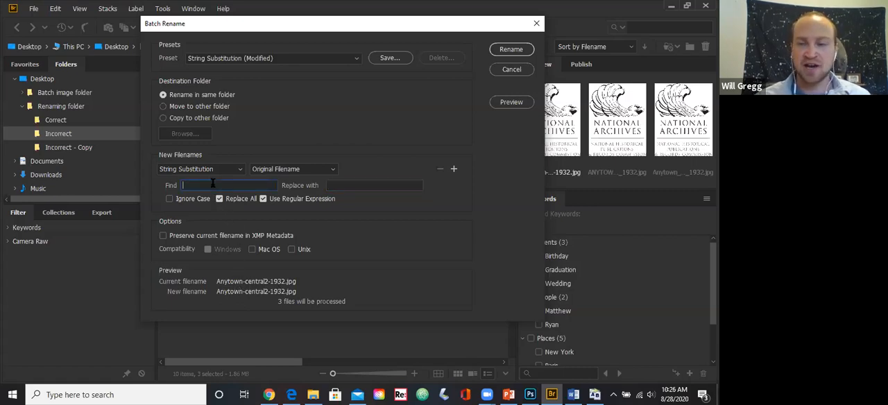
type("Anytown")
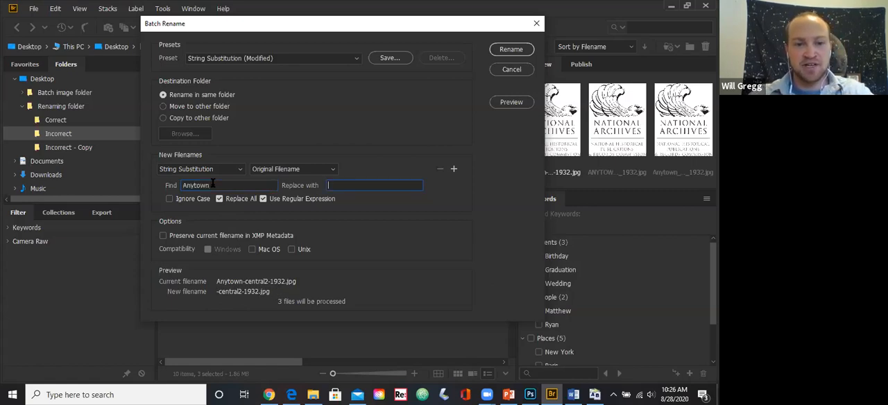
type("Denver")
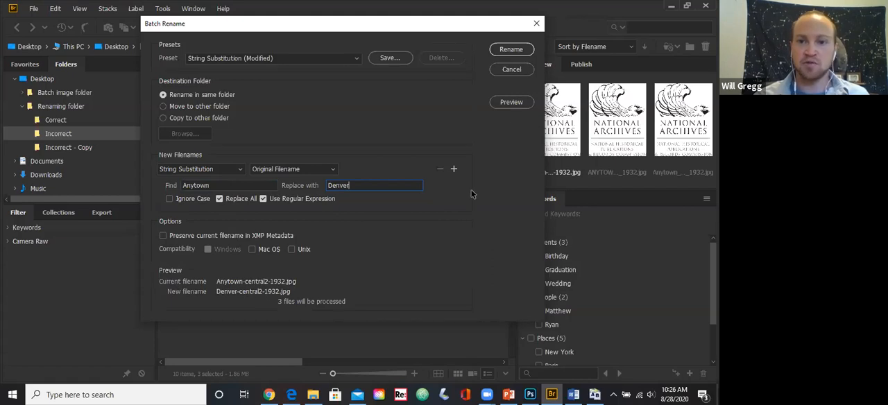
- Preview the Anytown-to-Denver substitution and apply the rename in the same folder
left_click(511, 102)
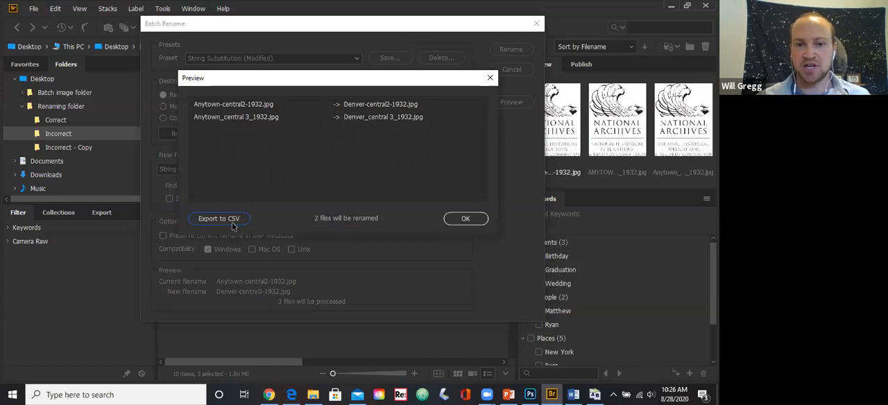
left_click(488, 78)
left_click(510, 51)
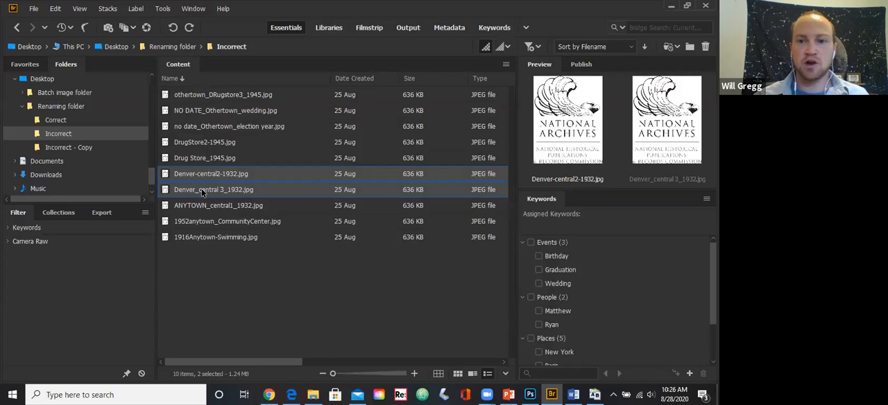
- Start a batch rename of DrugStore2-1945.jpg and Drug Store_1945.jpg
left_click(220, 143)
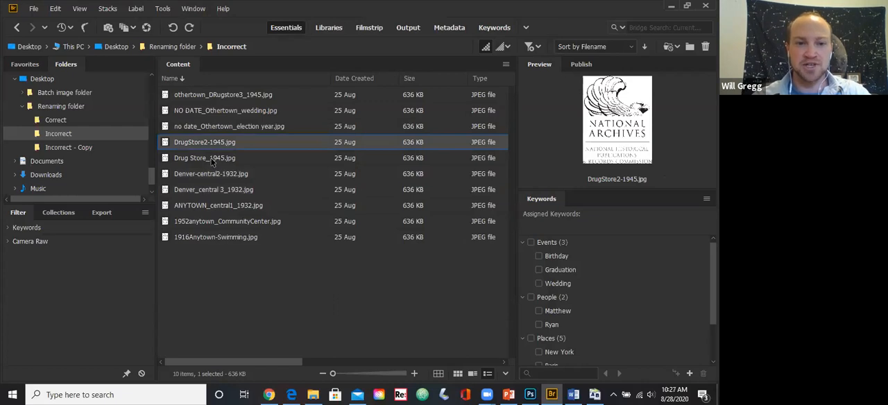
left_click(212, 161, "ctrl")
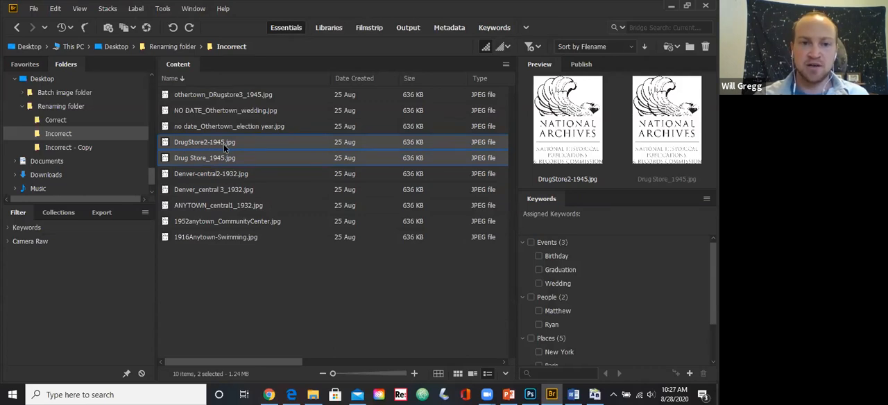
left_click(163, 8)
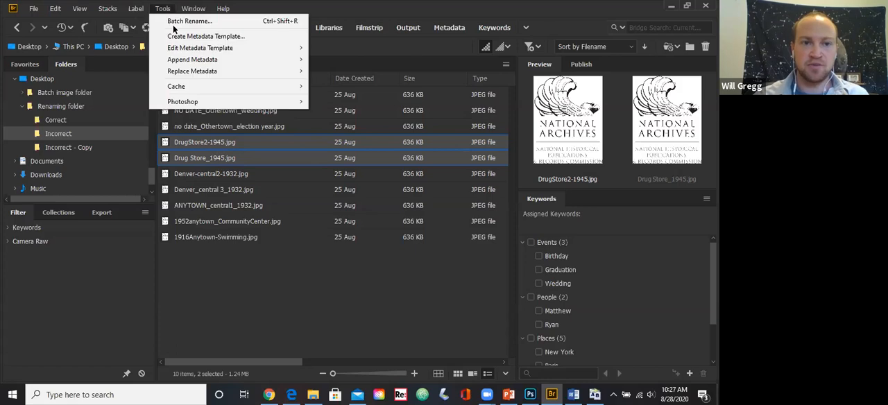
left_click(172, 23)
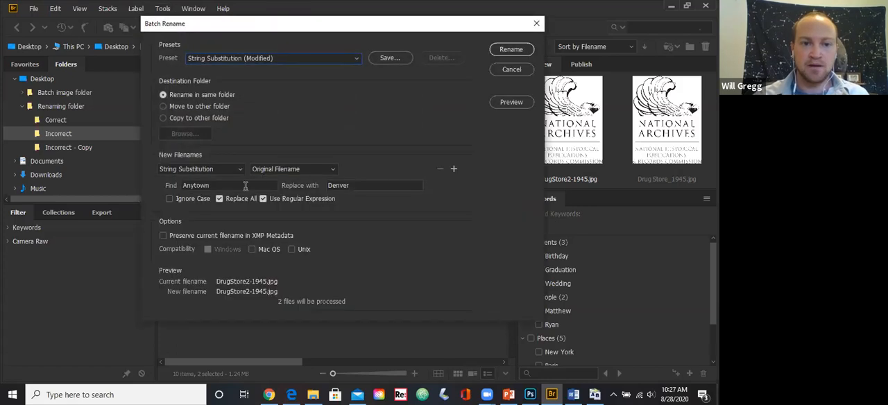
- Set the string substitution to find the regular expression .{8}$ and leave the replacement text empty
double_click(228, 186)
key("BackSpace")
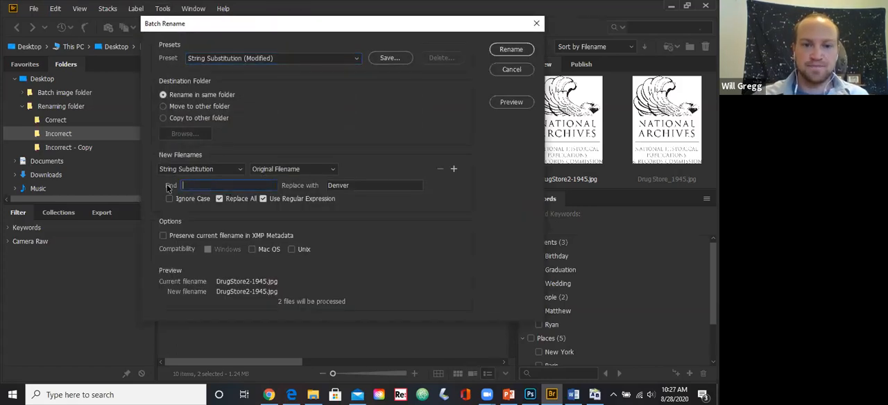
left_click(371, 185)
key("BackSpace")
key("BackSpace")
key("BackSpace")
key("BackSpace")
key("BackSpace")
key("BackSpace")
left_click(260, 184)
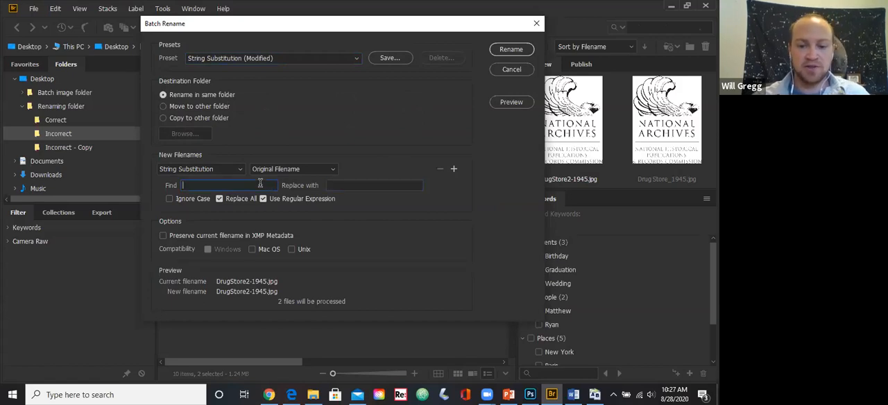
type(".{}")
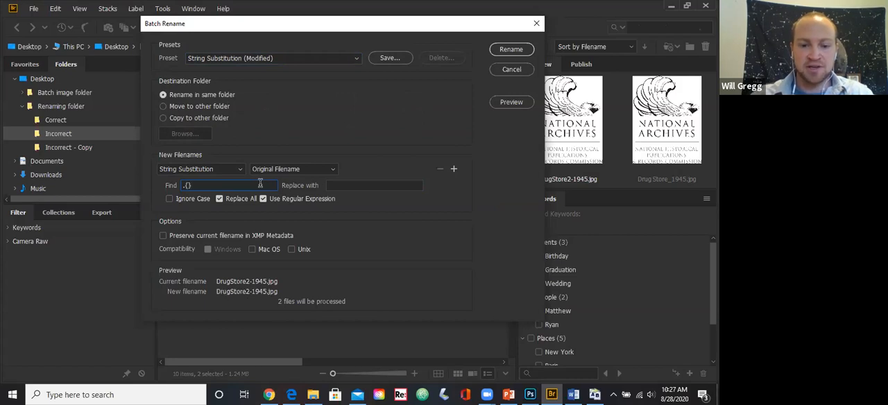
type("$")
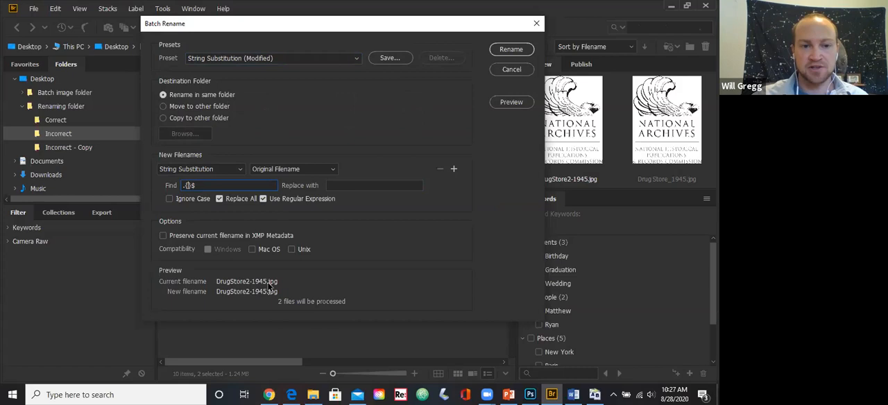
type("8")
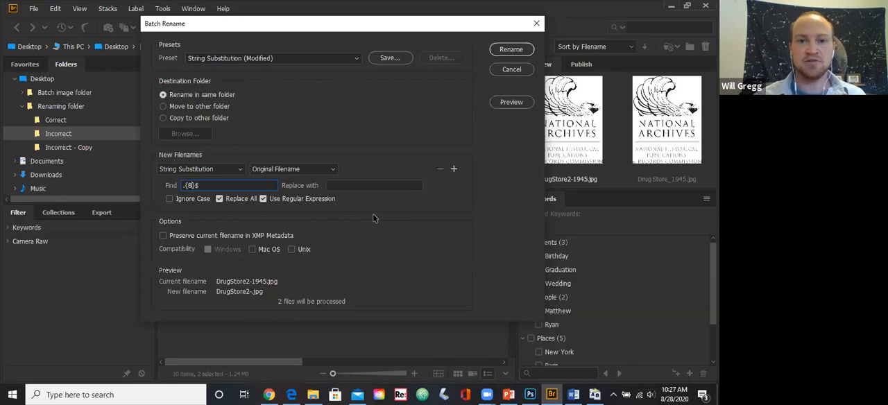
- Try to save the substitution as a preset named Delete last 4, and exit the batch rename without applying it
left_click(389, 58)
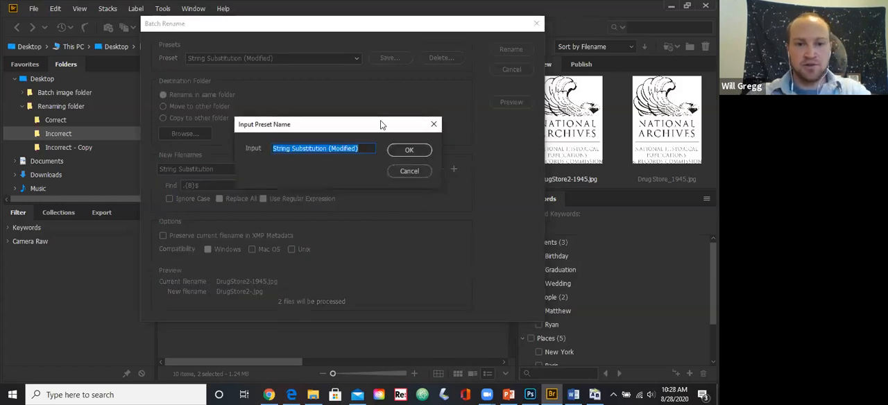
type("Delete last 3")
key("BackSpace")
type("4")
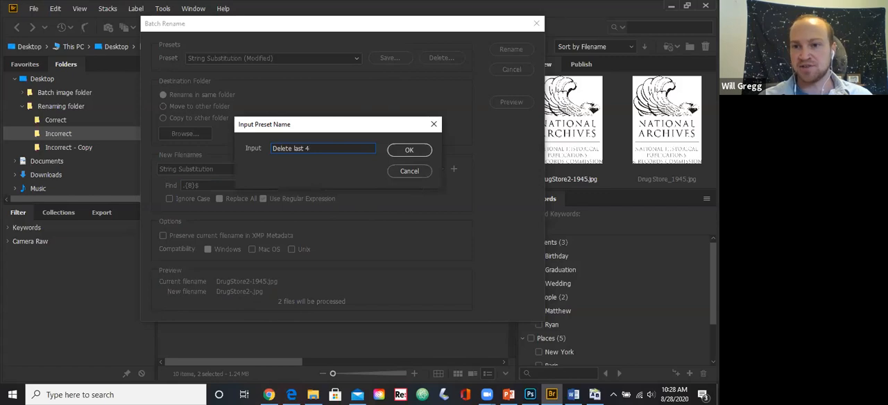
left_click(408, 170)
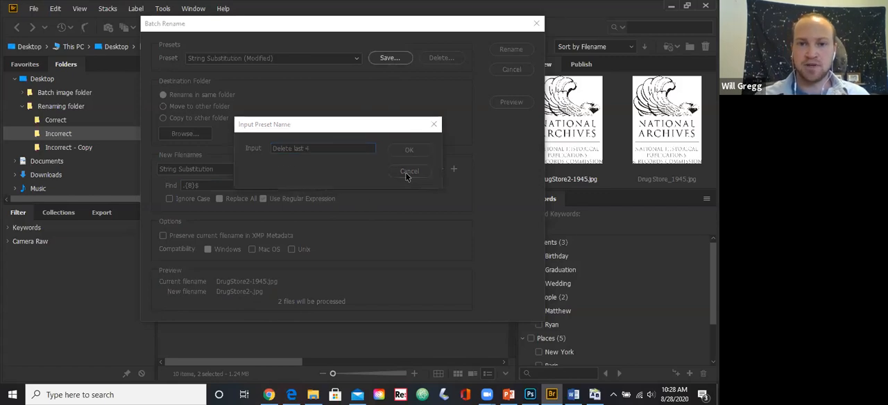
left_click(536, 23)
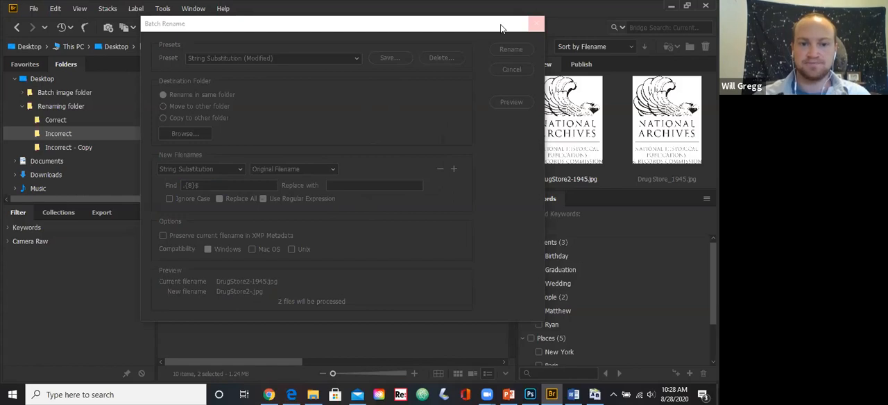
- Switch to the CWAM Presentation in PowerPoint, resume the slide show from the Adobe Bridge slide and advance to Image storage: Basic considerations
key("alt+Tab")
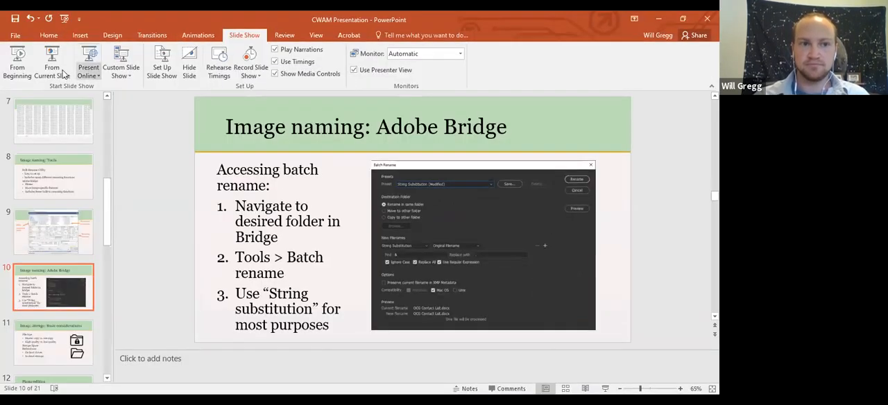
left_click(61, 72)
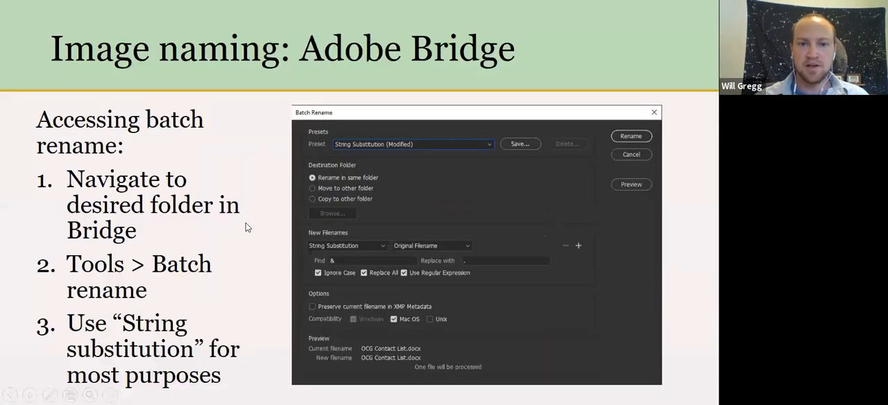
left_click(245, 222)
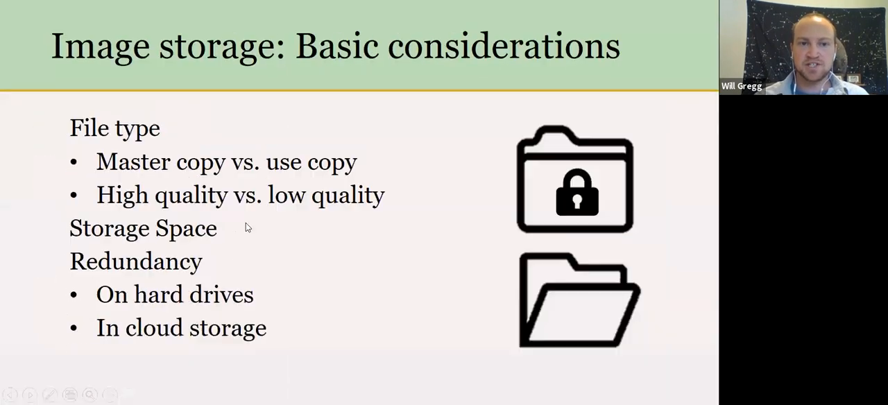
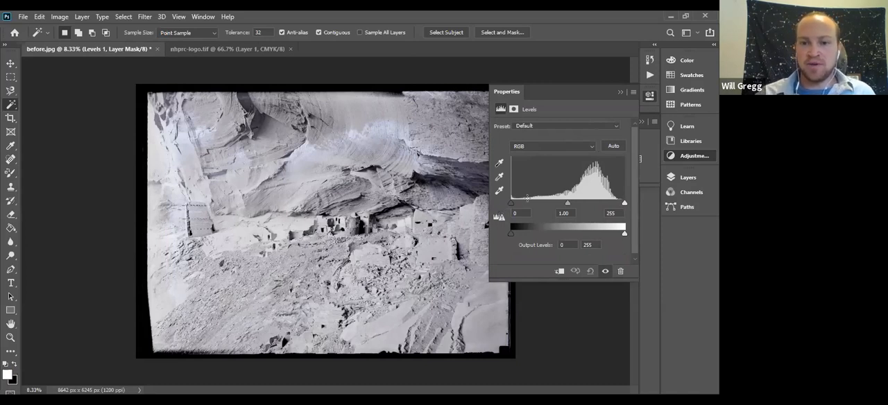
- Adjust the Levels layer of before.jpg to black input 41, midtone 0.96 and white input 240
mouse_move(511, 203)
left_mouse_down()
mouse_move(540, 206)
mouse_move(506, 204)
left_mouse_up()
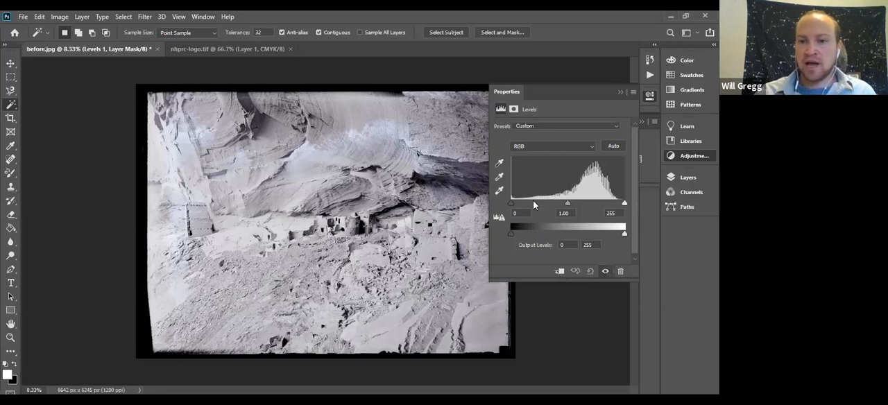
mouse_move(513, 202)
left_mouse_down()
mouse_move(537, 207)
mouse_move(512, 207)
left_mouse_up()
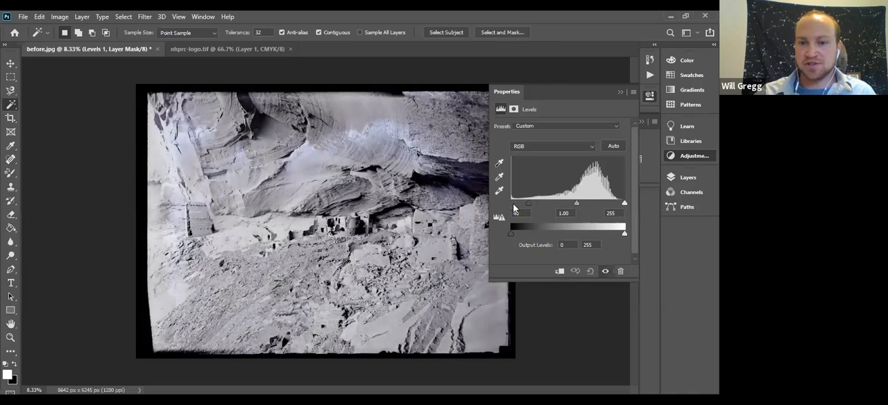
mouse_move(624, 202)
left_mouse_down()
mouse_move(586, 205)
mouse_move(637, 198)
left_mouse_up()
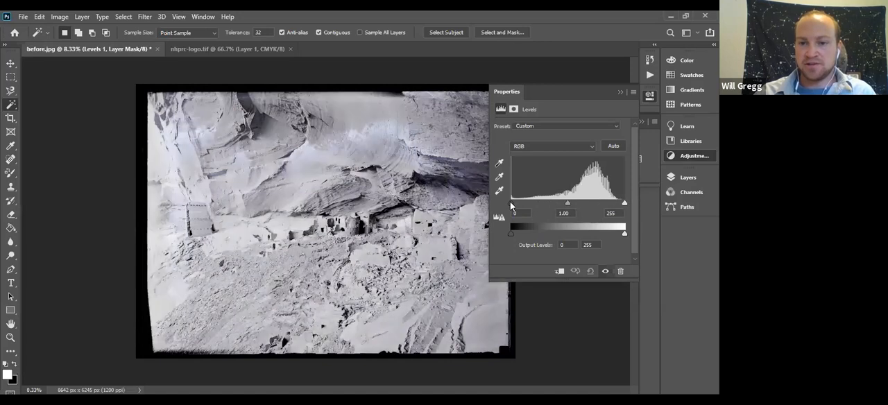
mouse_move(511, 203)
left_mouse_down()
mouse_move(565, 201)
mouse_move(503, 201)
left_mouse_up()
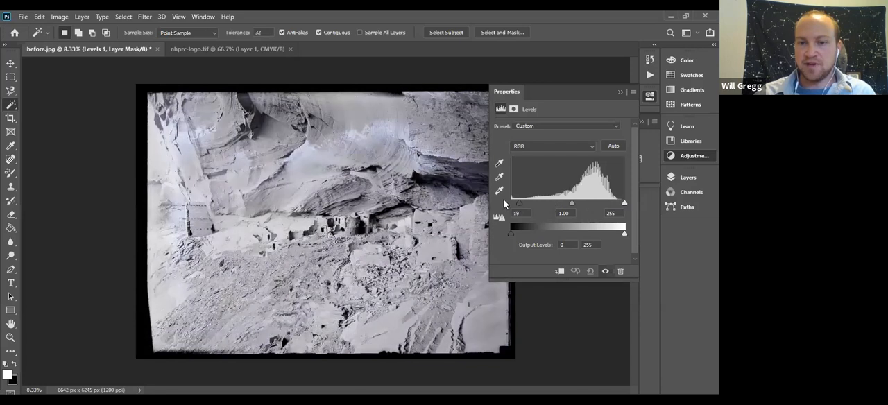
left_click_drag(584, 203, 571, 204)
left_click_drag(512, 204, 618, 201)
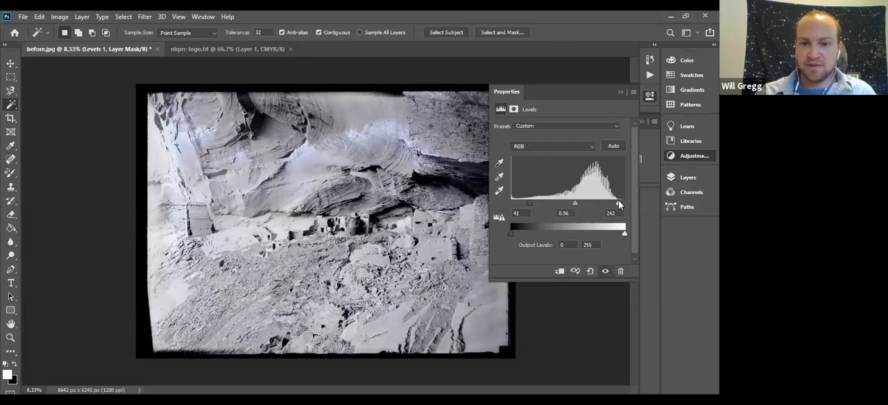
left_click(619, 92)
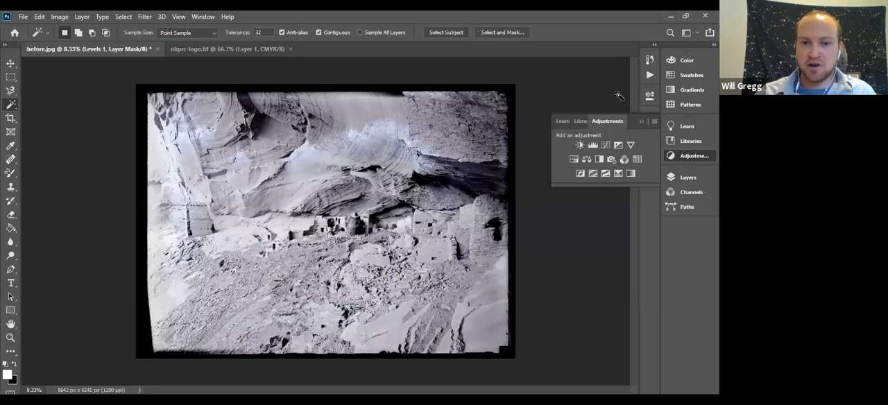
- Add a Brightness/Contrast adjustment layer to before.jpg with brightness -5 and contrast 19
left_click(578, 146)
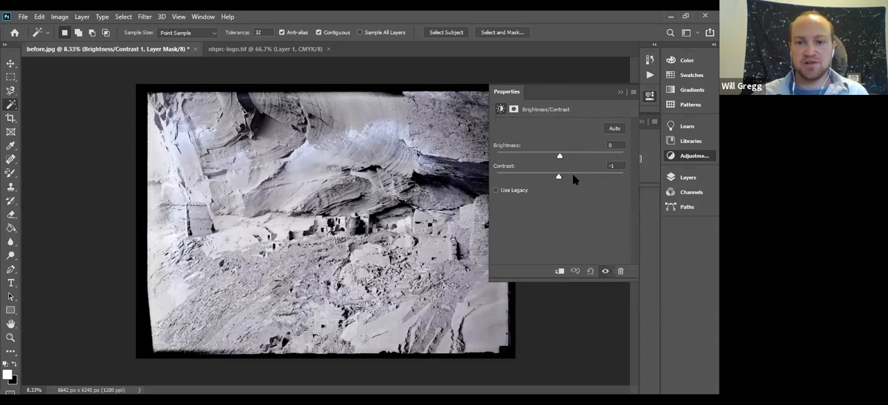
mouse_move(576, 177)
left_mouse_down()
mouse_move(641, 179)
mouse_move(561, 179)
left_mouse_up()
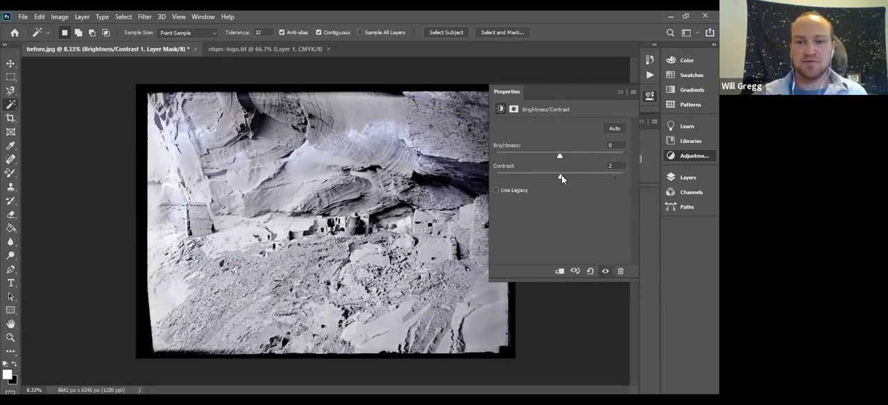
left_click_drag(585, 177, 612, 179)
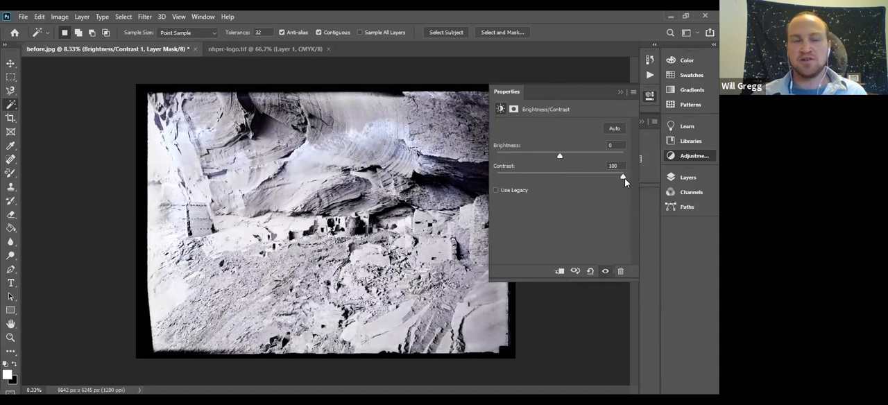
left_click_drag(623, 179, 578, 177)
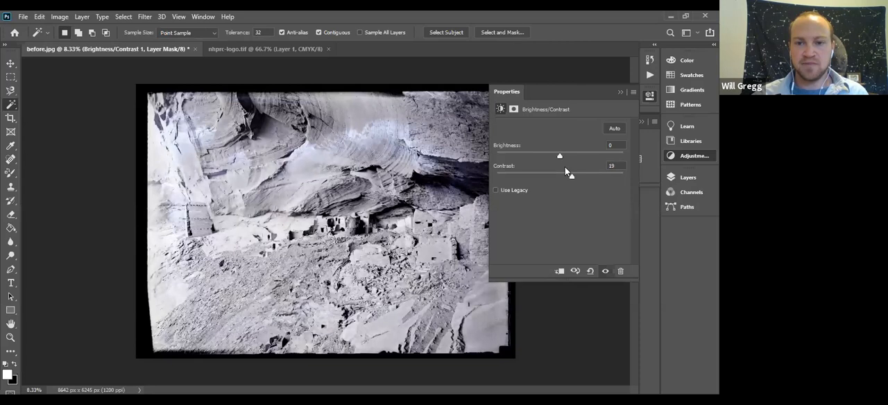
mouse_move(559, 155)
left_mouse_down()
mouse_move(574, 156)
mouse_move(563, 151)
mouse_move(557, 162)
left_mouse_up()
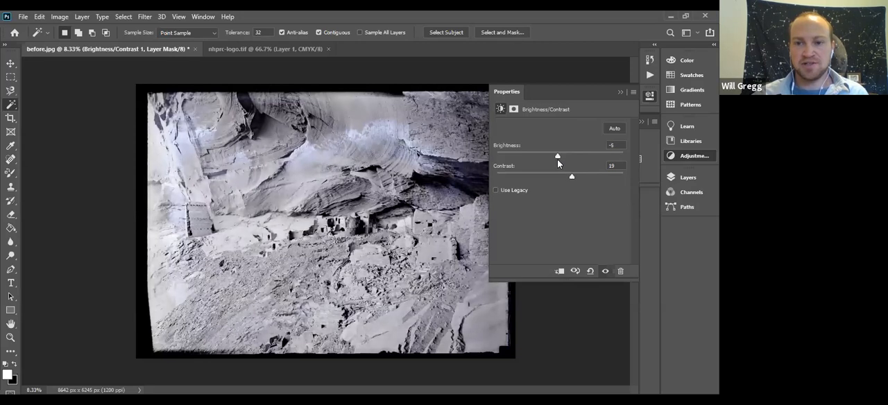
left_click(621, 93)
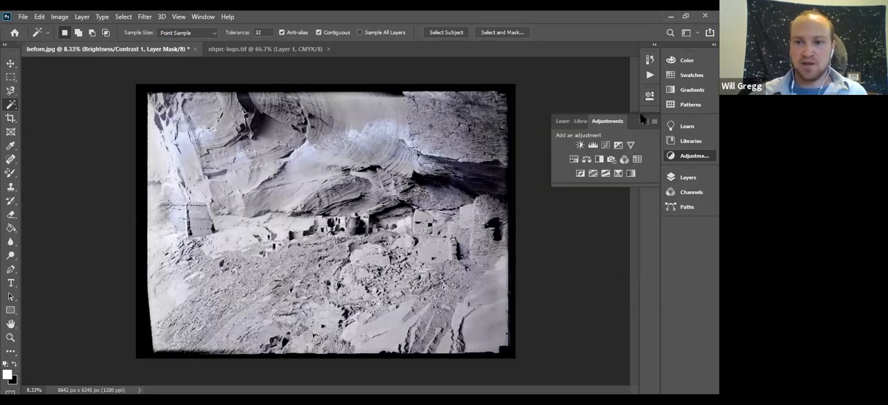
- Add a Hue/Saturation adjustment layer to before.jpg with hue -2, saturation -62 and lightness +3
left_click(573, 160)
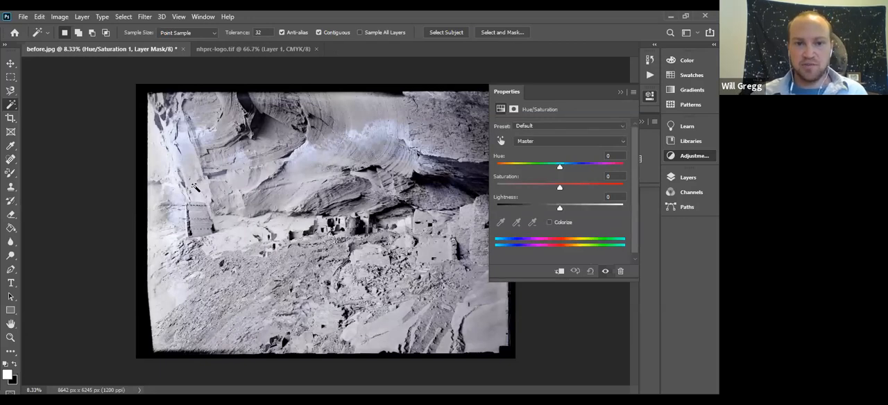
scroll(139, 217, "up", 4)
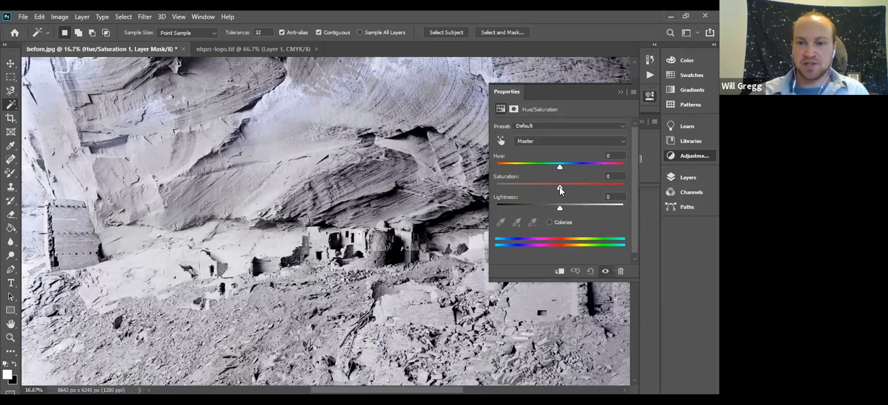
mouse_move(559, 189)
left_mouse_down()
mouse_move(496, 187)
mouse_move(561, 189)
left_mouse_up()
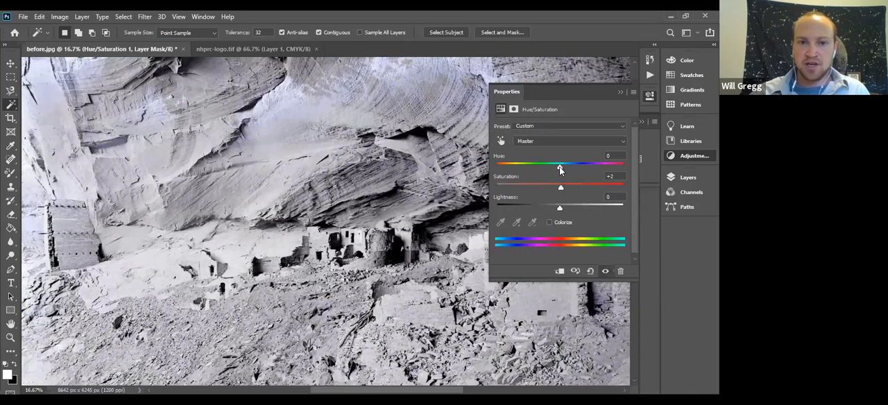
left_click_drag(562, 186, 557, 167)
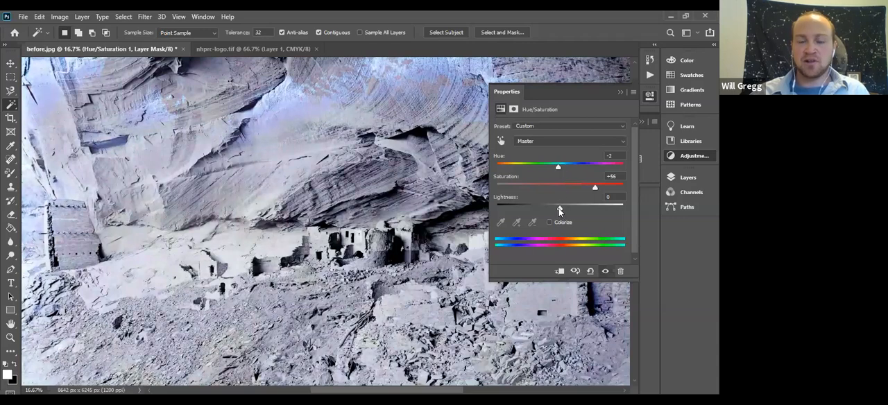
mouse_move(559, 208)
left_mouse_down()
mouse_move(577, 207)
mouse_move(549, 211)
mouse_move(571, 211)
mouse_move(561, 210)
left_mouse_up()
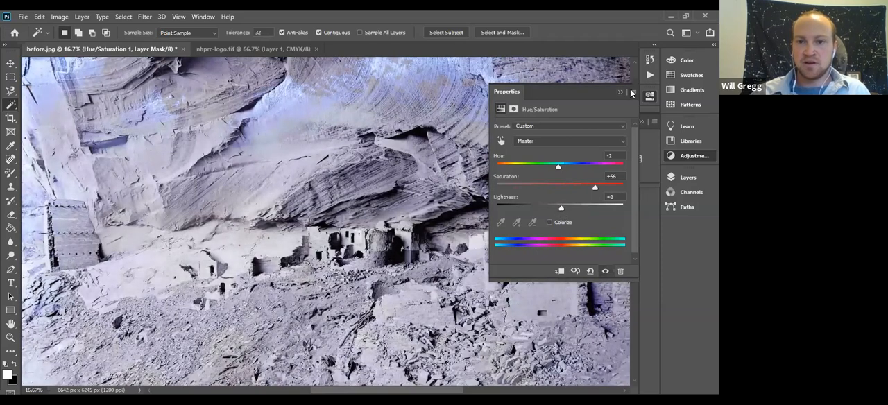
left_click_drag(553, 187, 522, 196)
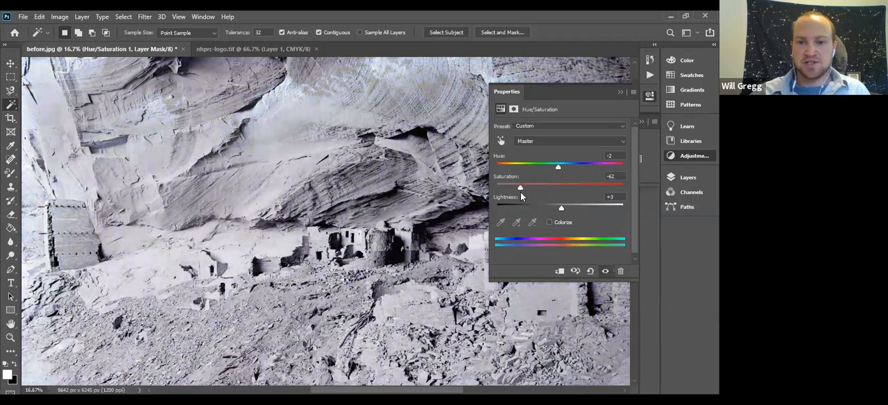
left_click(620, 92)
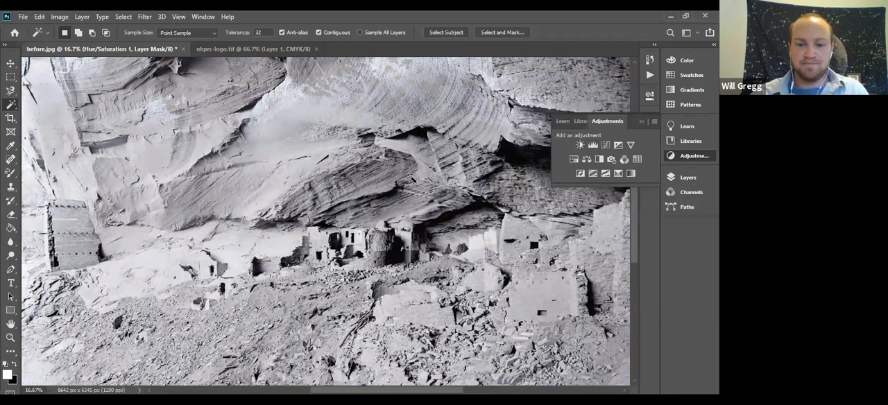
key("ctrl+minus")
key("ctrl+minus")
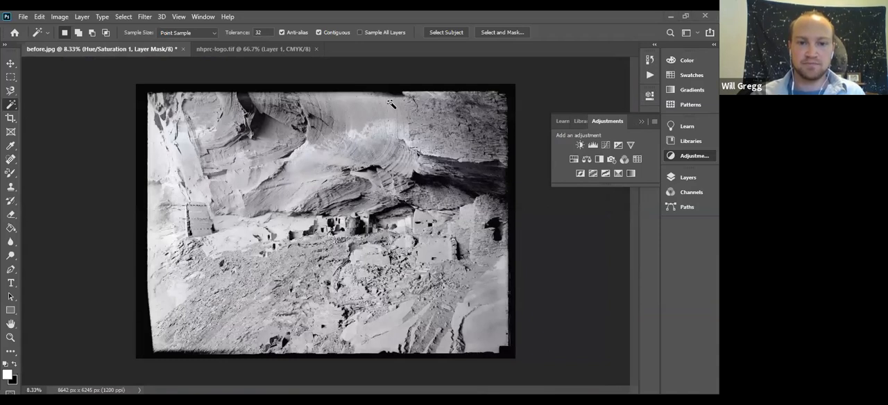
- Switch to the PowerPoint slide show and advance from the Adjustments in Adobe PS slide to Photo editing: Batch edits
key("alt+Tab")
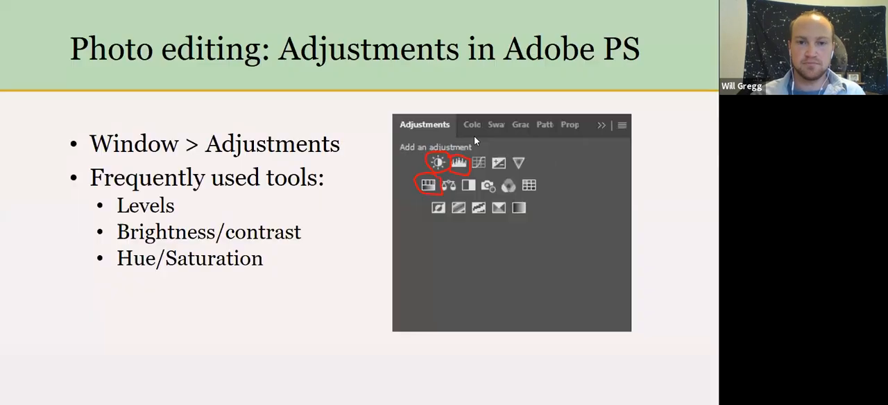
key("Right")
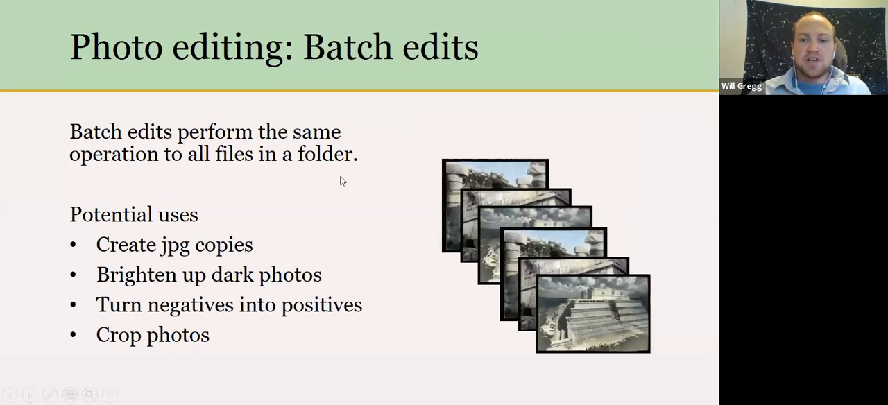